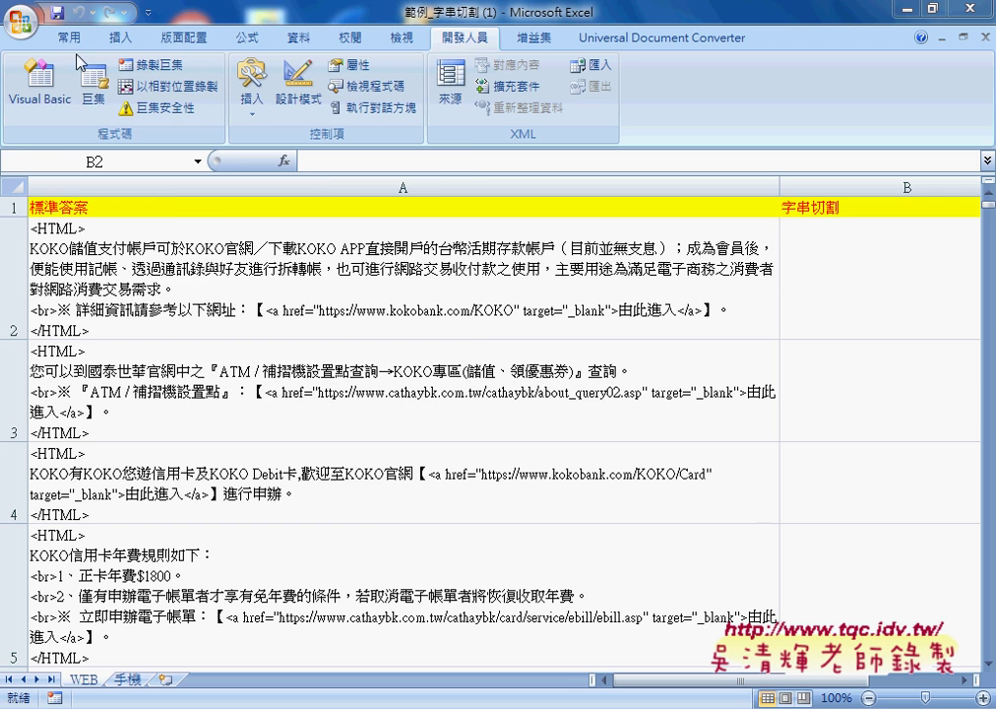
- Open Save As for 範例_字串切割 (1) as an Excel Macro-Enabled Workbook in Downloads
left_click(21, 20)
mouse_move(69, 193)
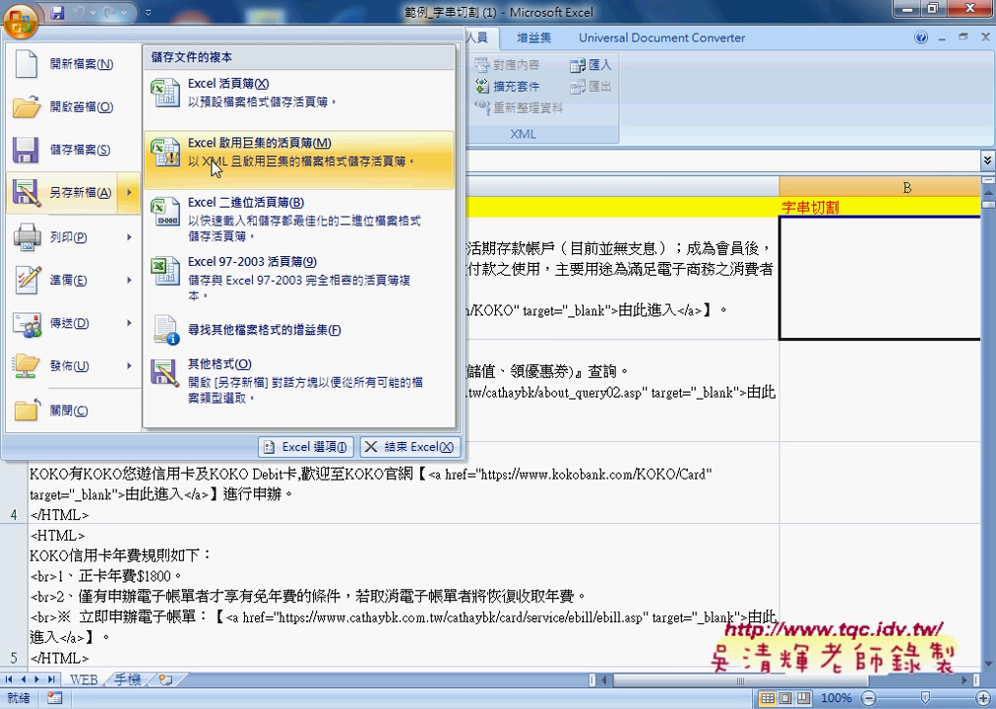
left_click_drag(205, 179, 287, 189)
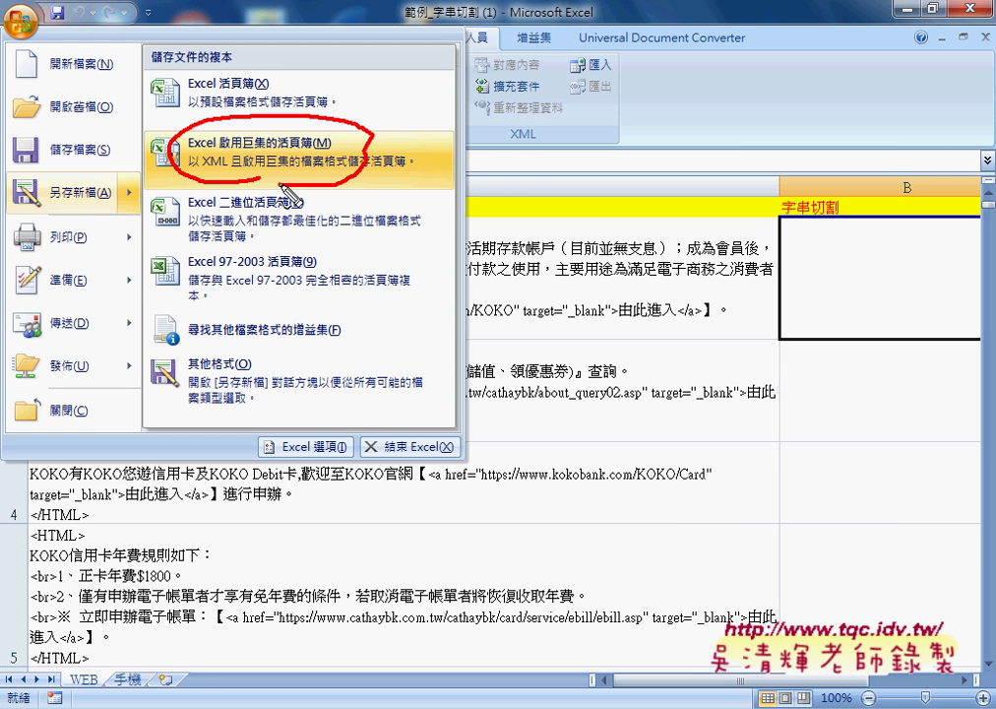
key("Escape")
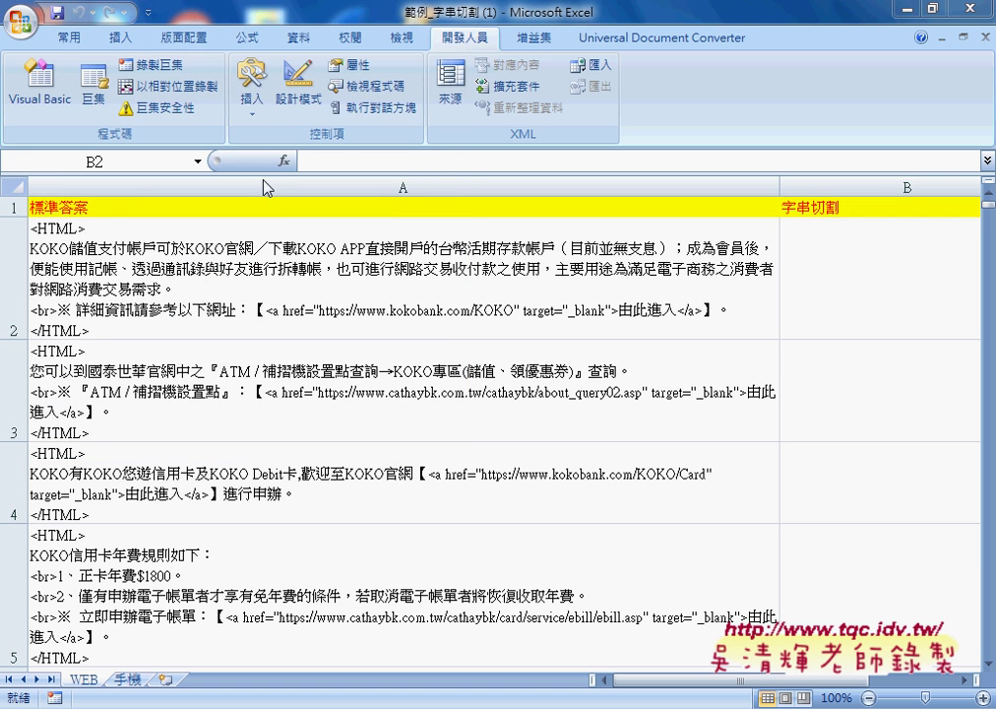
left_click(22, 20)
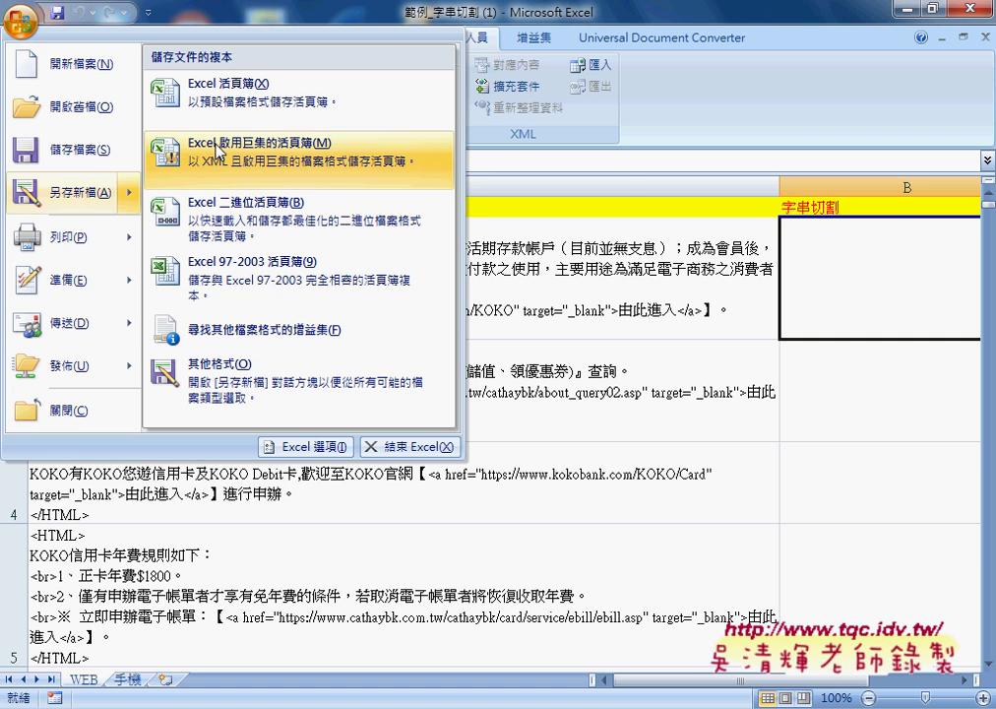
left_click(236, 155)
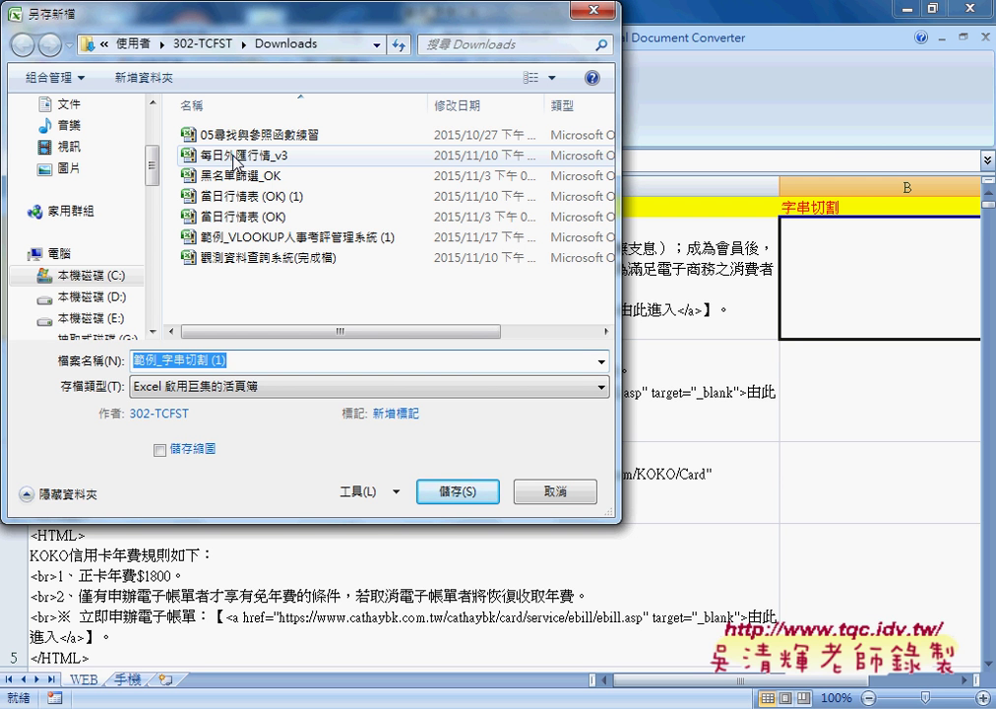
- Look through the Save as type list without changing it, then cancel the Save As dialog
left_click(249, 359)
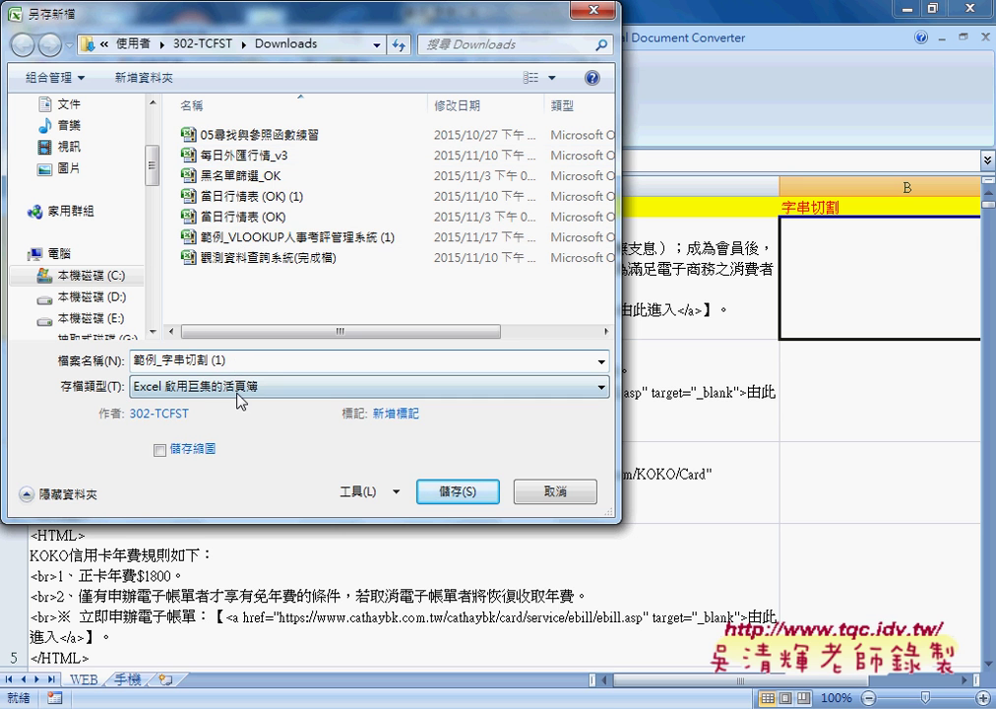
left_click(241, 389)
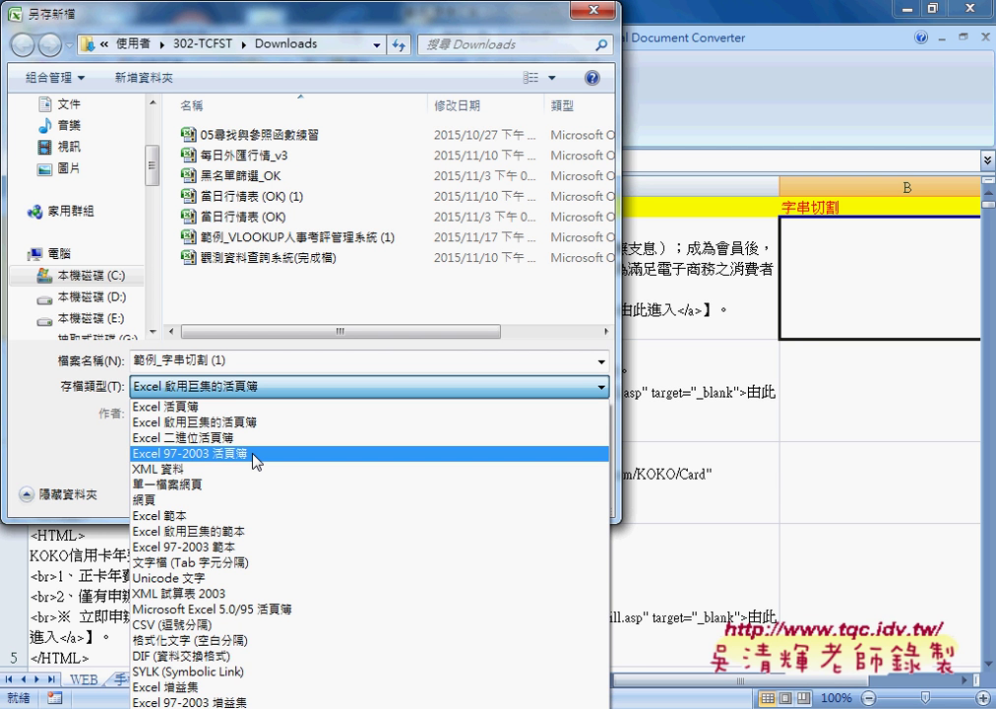
left_click(596, 11)
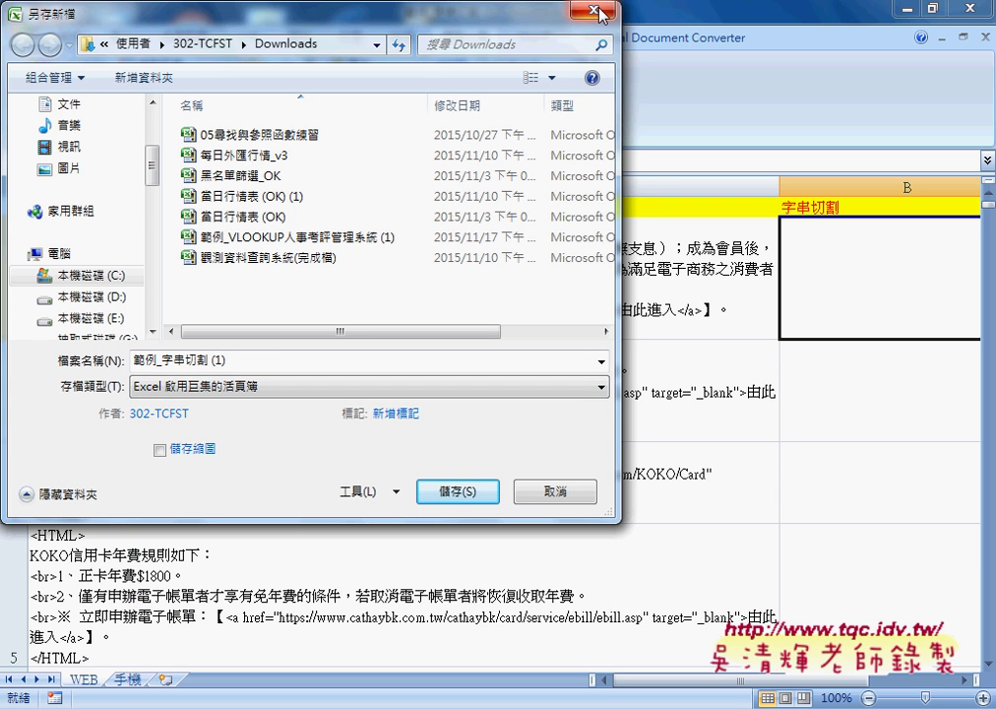
left_click(598, 12)
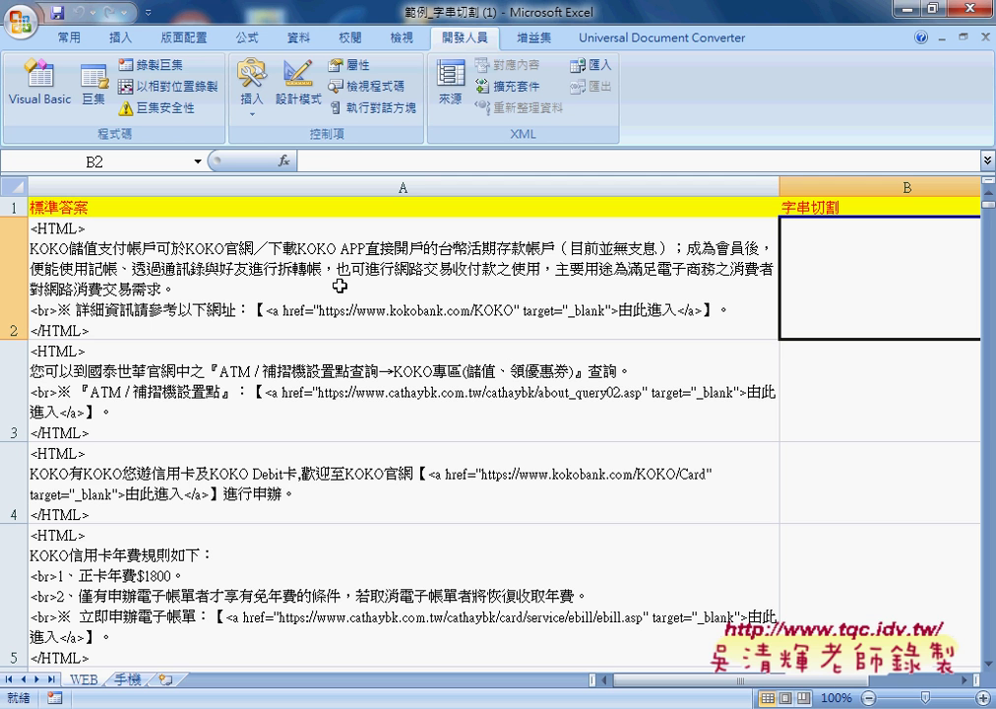
left_click(205, 286)
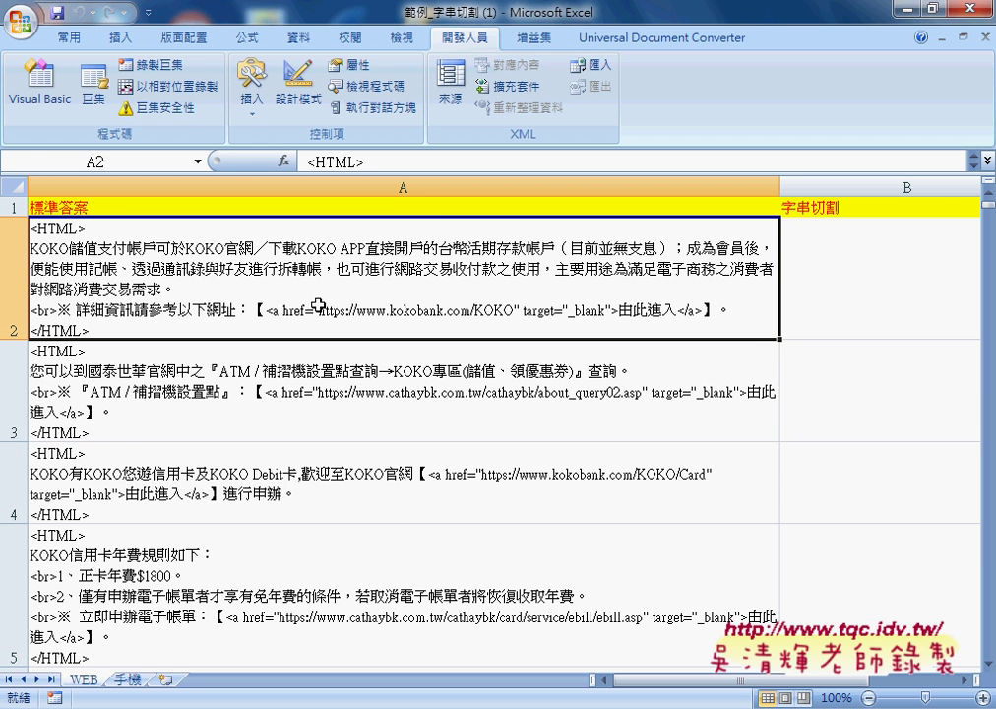
double_click(285, 311)
left_click_drag(267, 311, 372, 311)
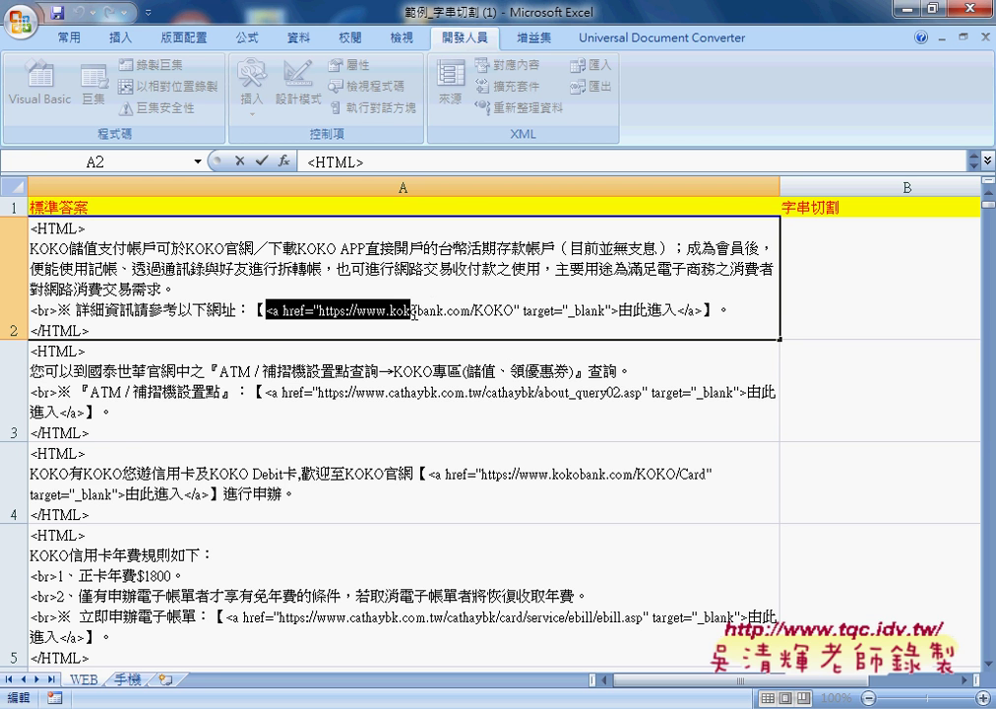
left_click(372, 311)
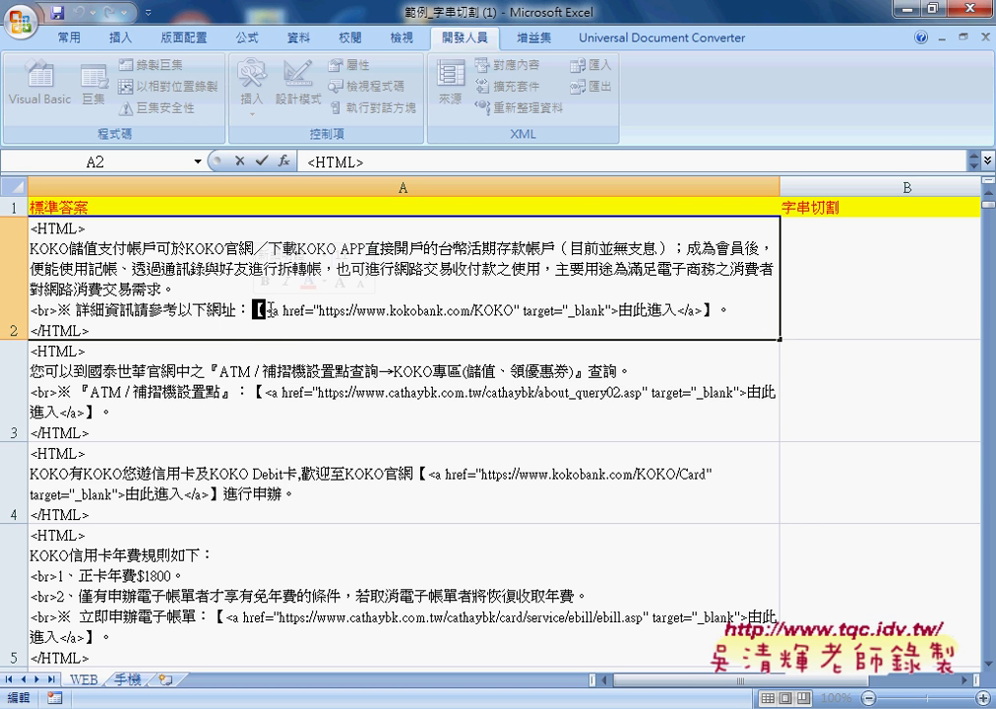
left_click(275, 311)
mouse_move(702, 311)
left_mouse_down()
mouse_move(714, 311)
mouse_move(268, 313)
left_mouse_up()
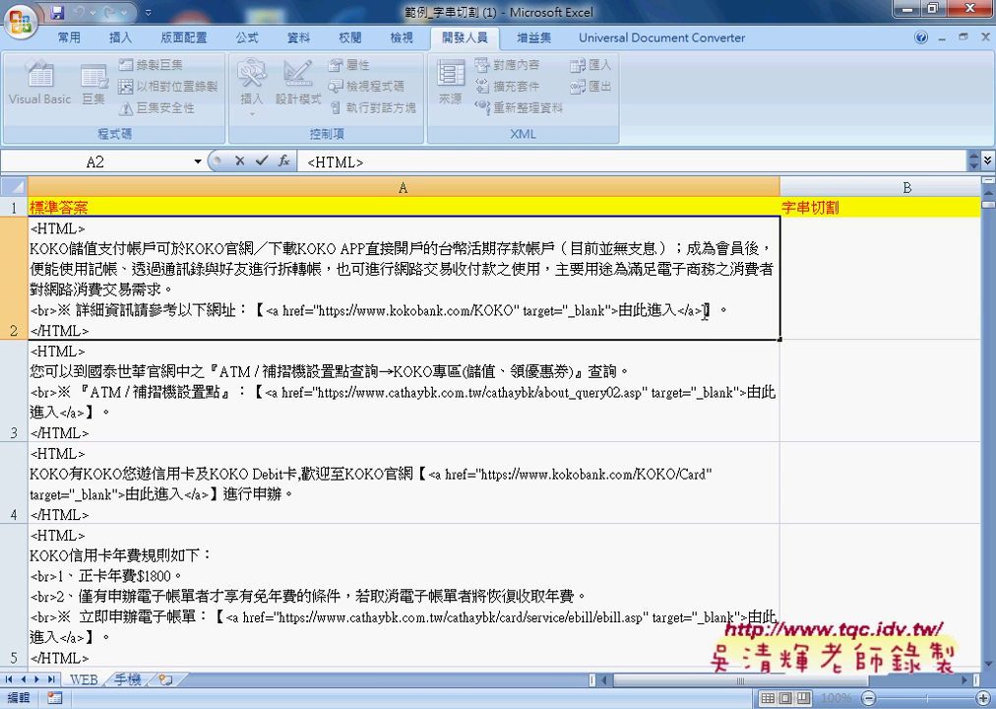
right_click(357, 313)
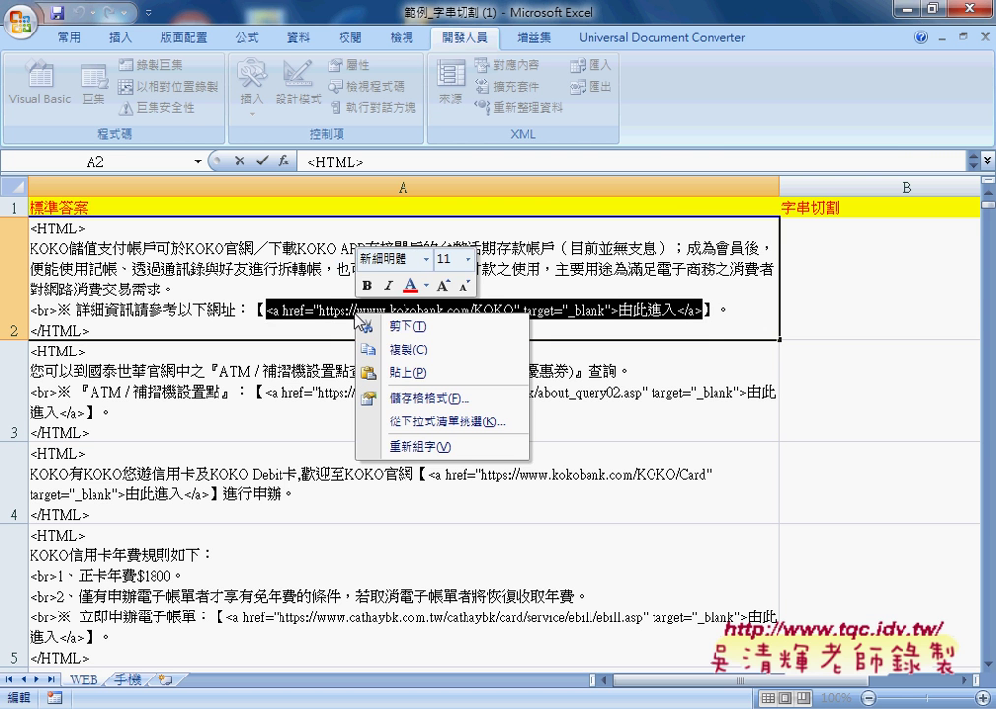
left_click(412, 350)
- Paste the copied link into B2 through the formula bar and confirm the entry
left_click(828, 294)
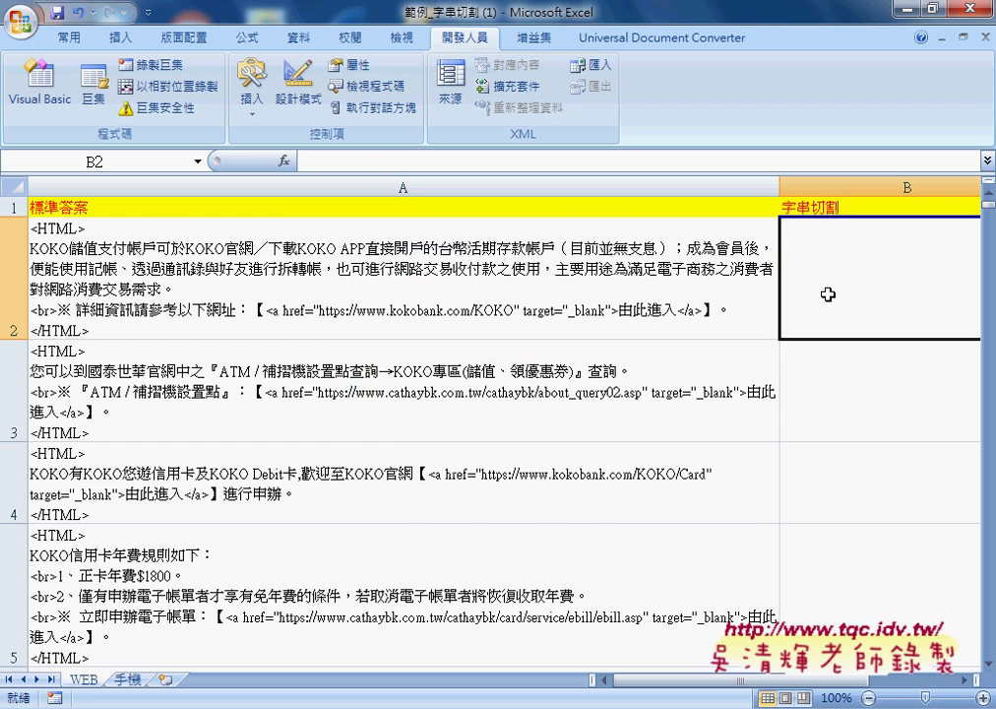
left_click(383, 161)
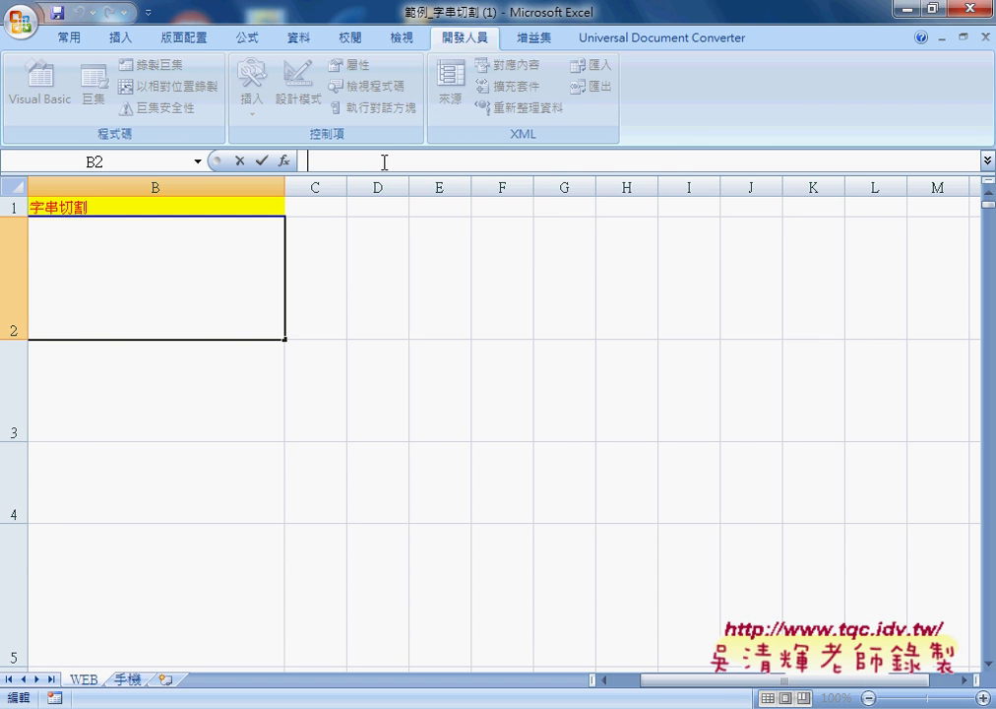
right_click(383, 161)
left_click(417, 222)
left_click_drag(723, 680, 701, 680)
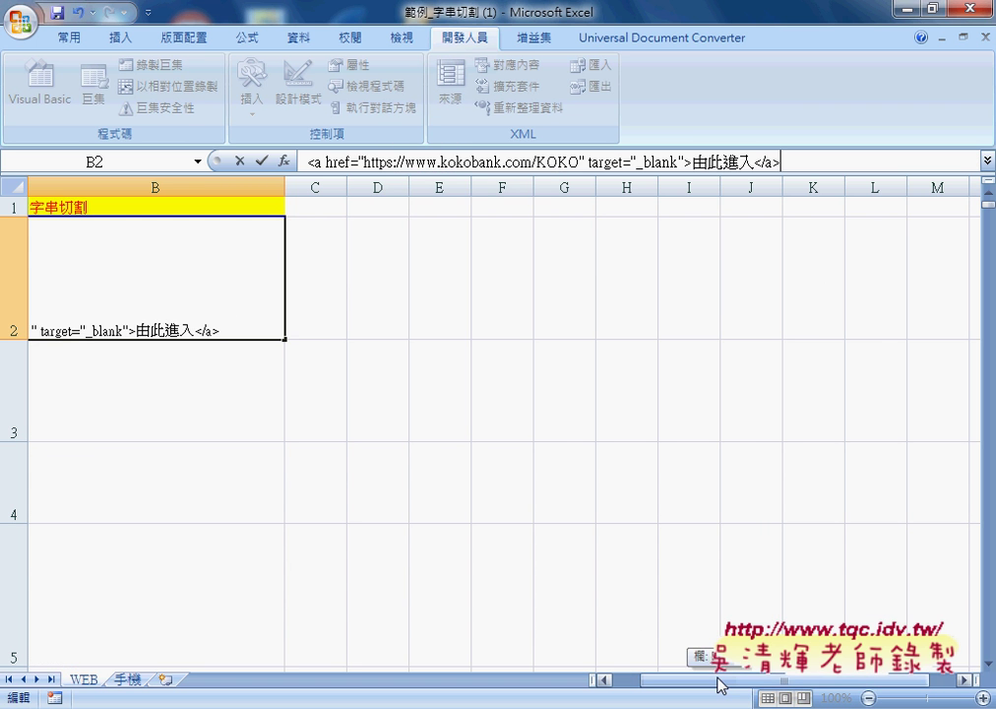
left_click(489, 226)
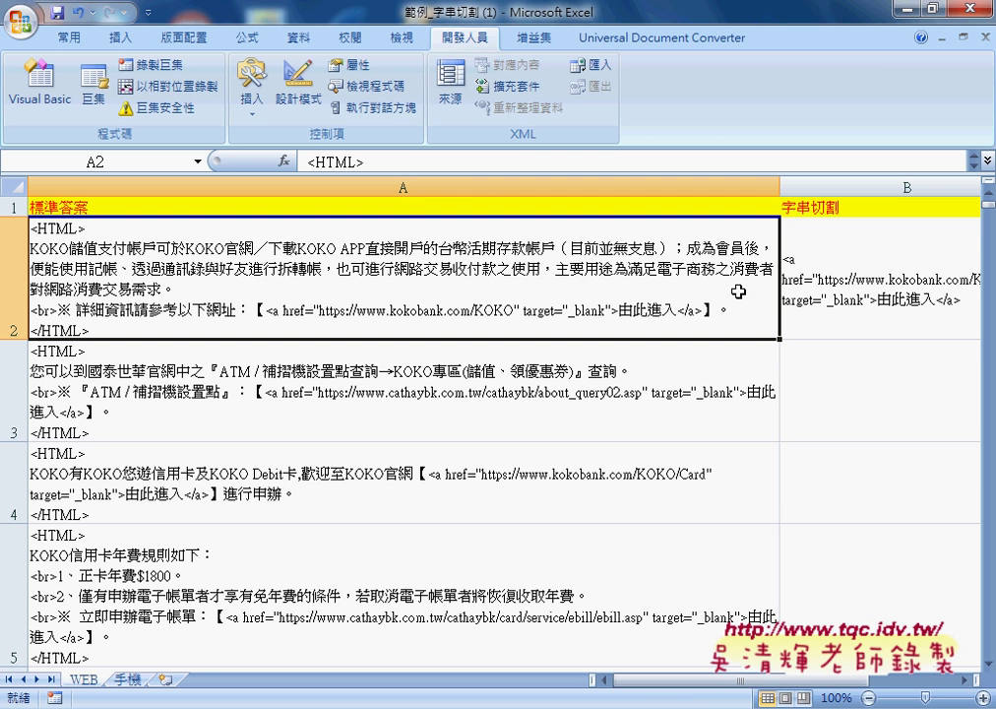
left_click(413, 379)
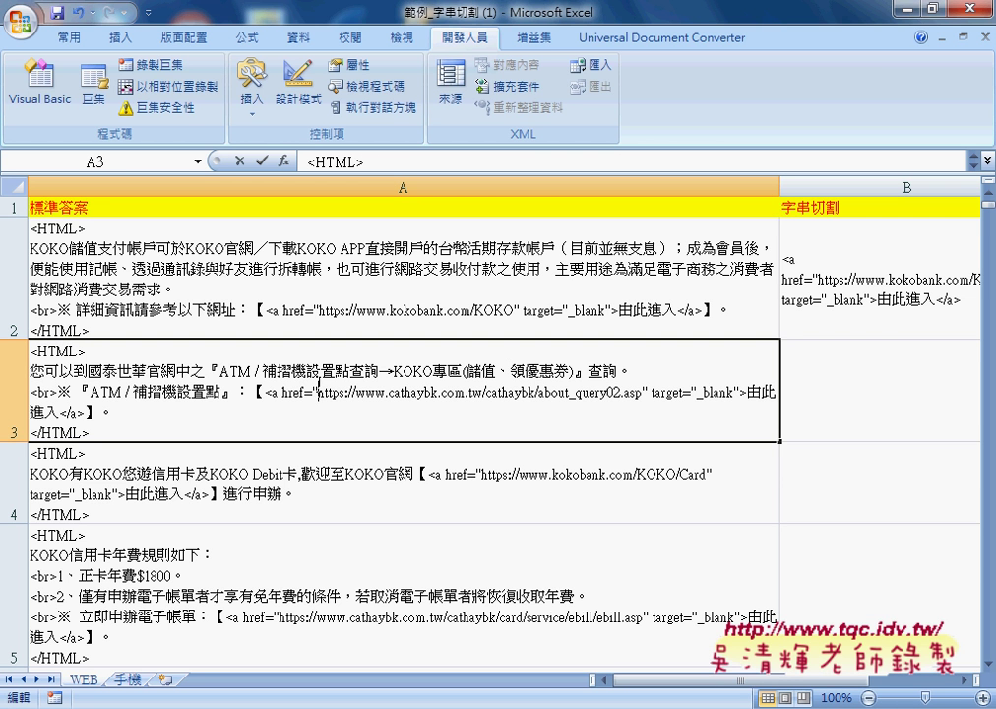
double_click(267, 392)
mouse_move(267, 393)
left_mouse_down()
mouse_move(750, 402)
mouse_move(314, 406)
left_mouse_up()
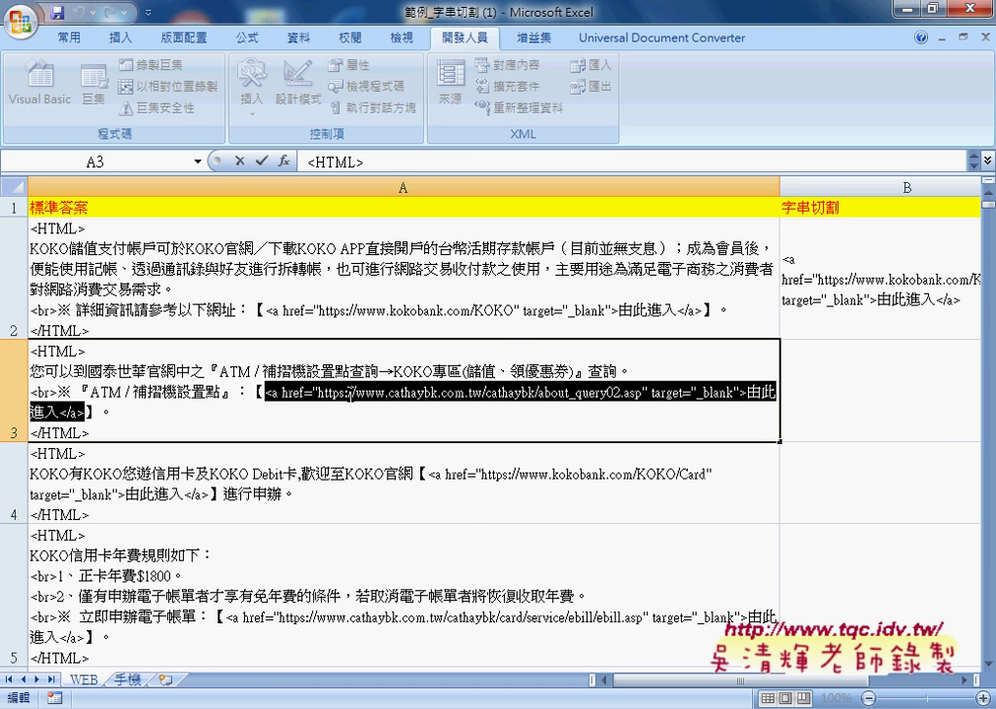
right_click(361, 397)
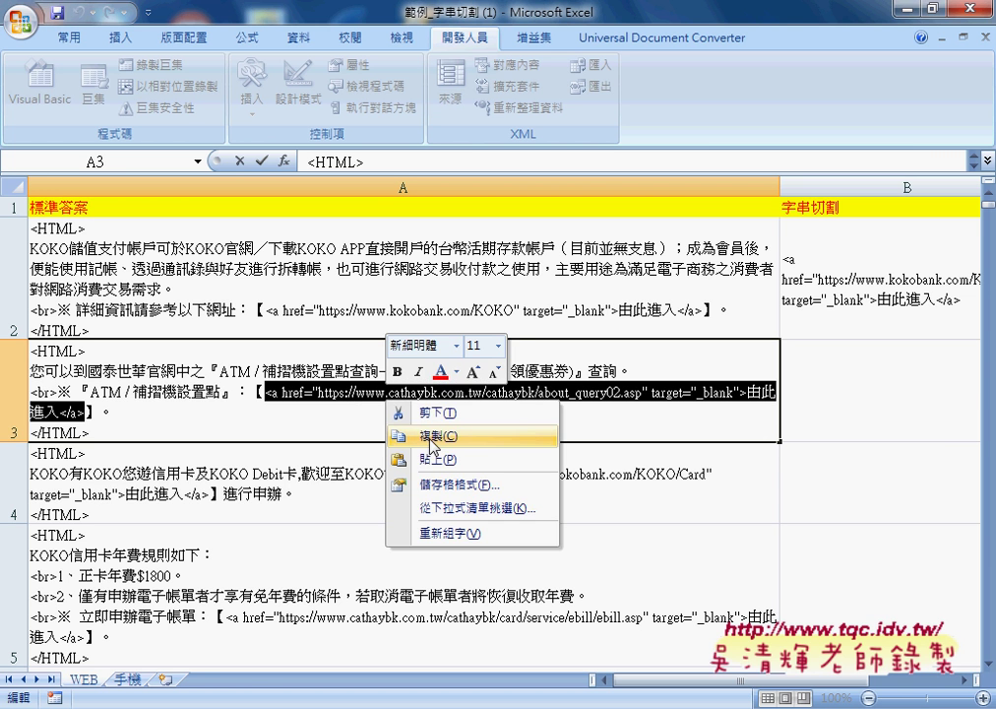
left_click(365, 438)
left_click(900, 373)
right_click(899, 373)
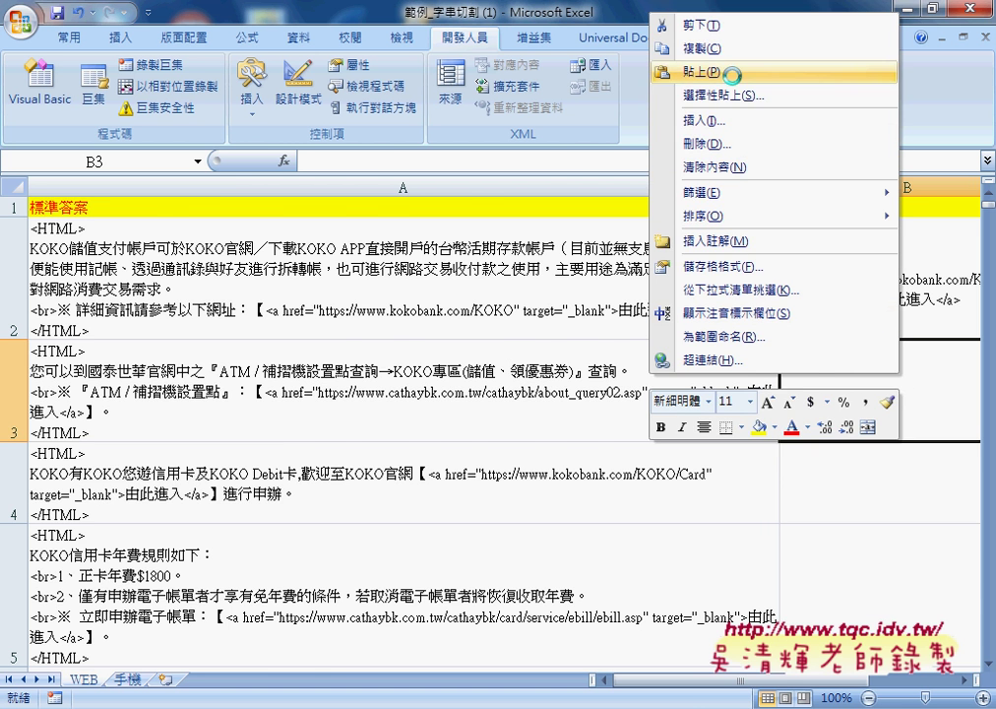
left_click(767, 71)
left_click_drag(689, 682, 630, 682)
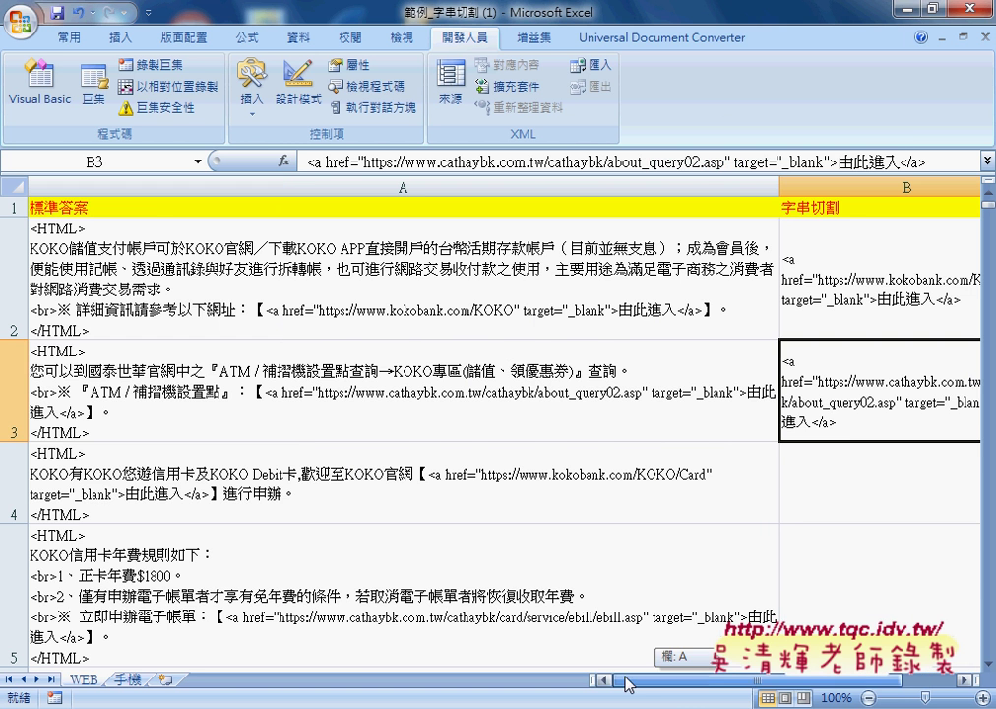
left_click(337, 313)
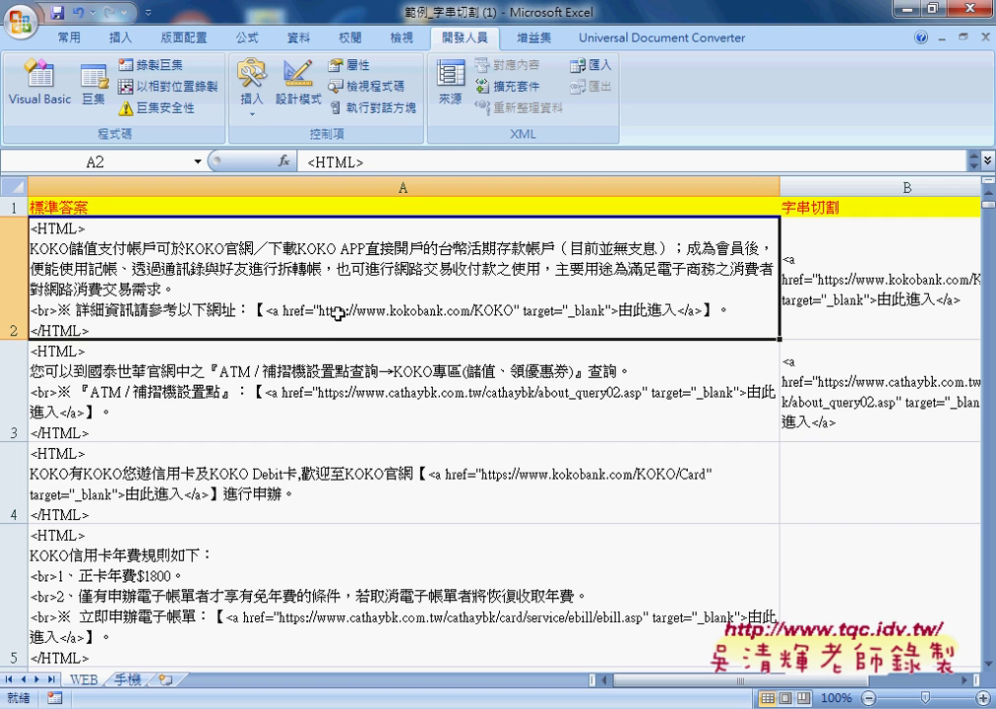
- Select B2 and scroll left so column A's 標準答案 text sits beside the links in B
left_click(818, 283)
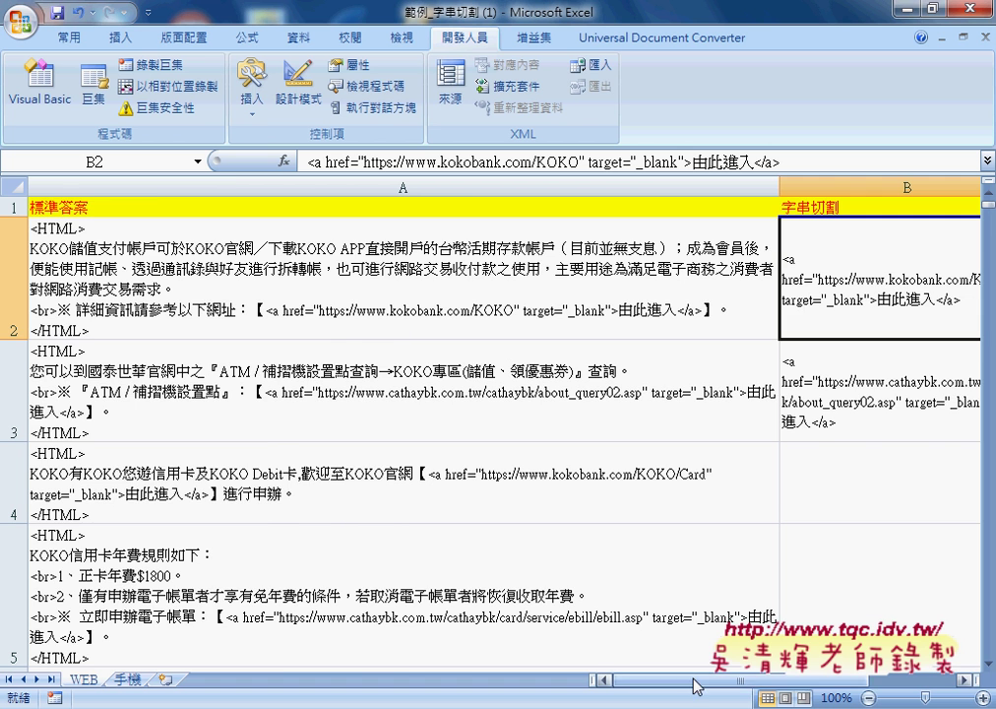
left_click_drag(692, 681, 758, 684)
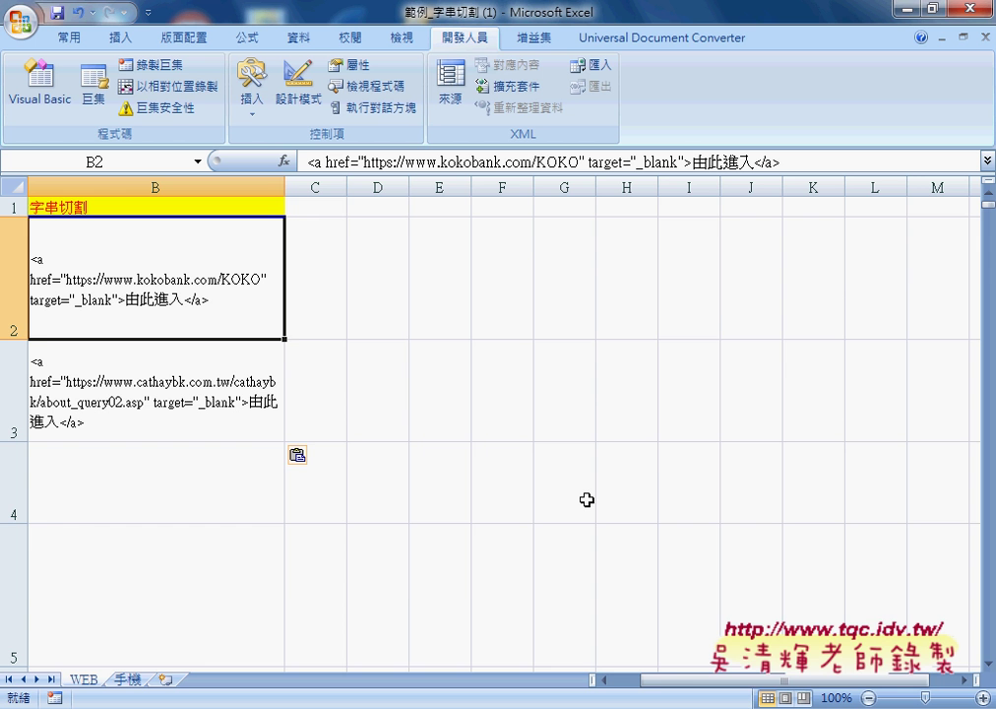
left_click_drag(668, 679, 645, 679)
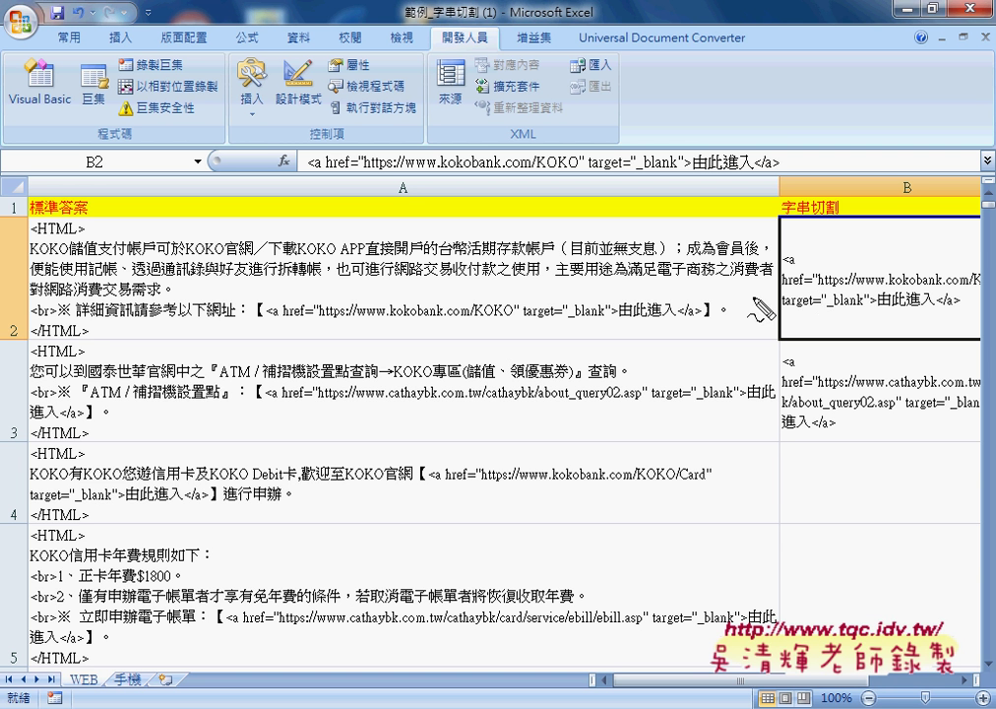
- Circle A2's answer, mark the link's start and end, and write a mid( hint above it
mouse_move(157, 339)
left_mouse_down()
mouse_move(202, 226)
mouse_move(116, 341)
left_mouse_up()
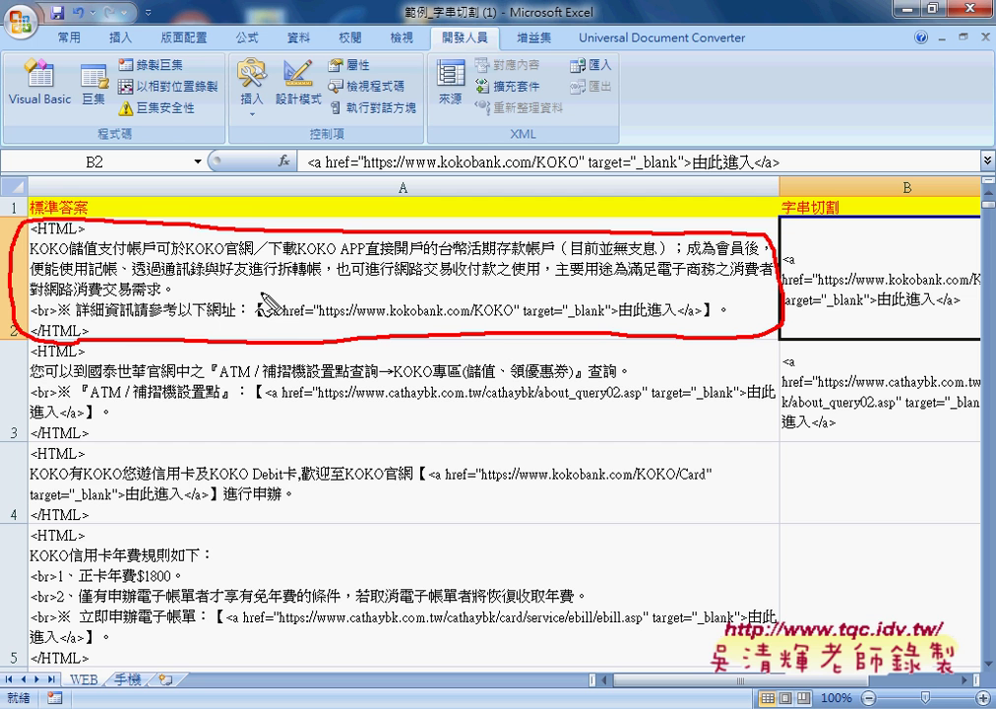
left_click_drag(265, 301, 265, 321)
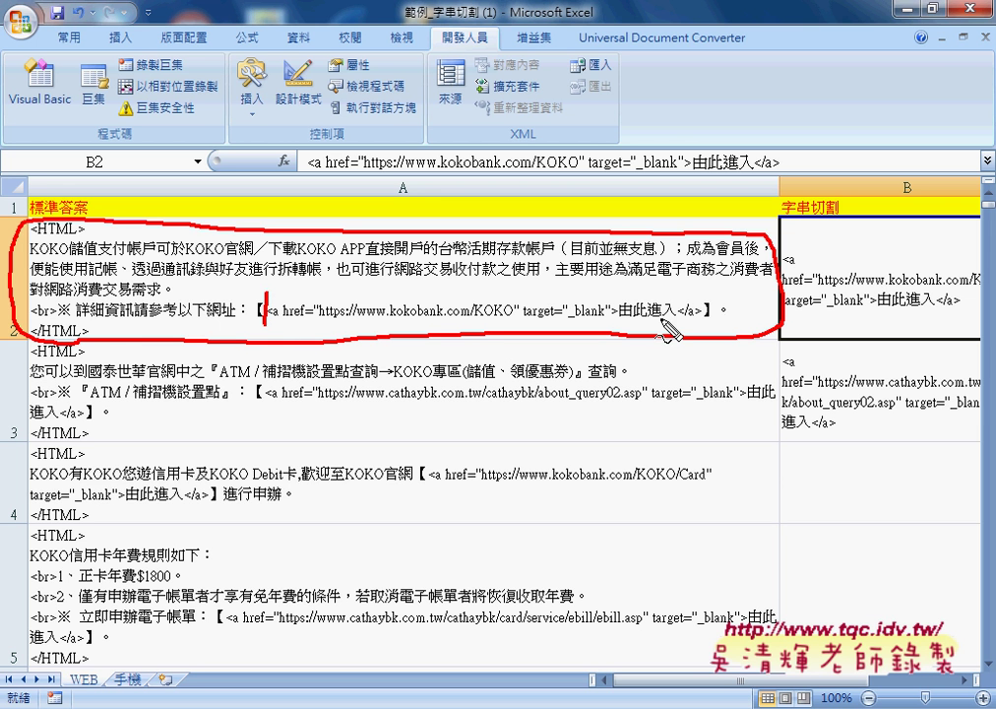
left_click_drag(705, 301, 704, 327)
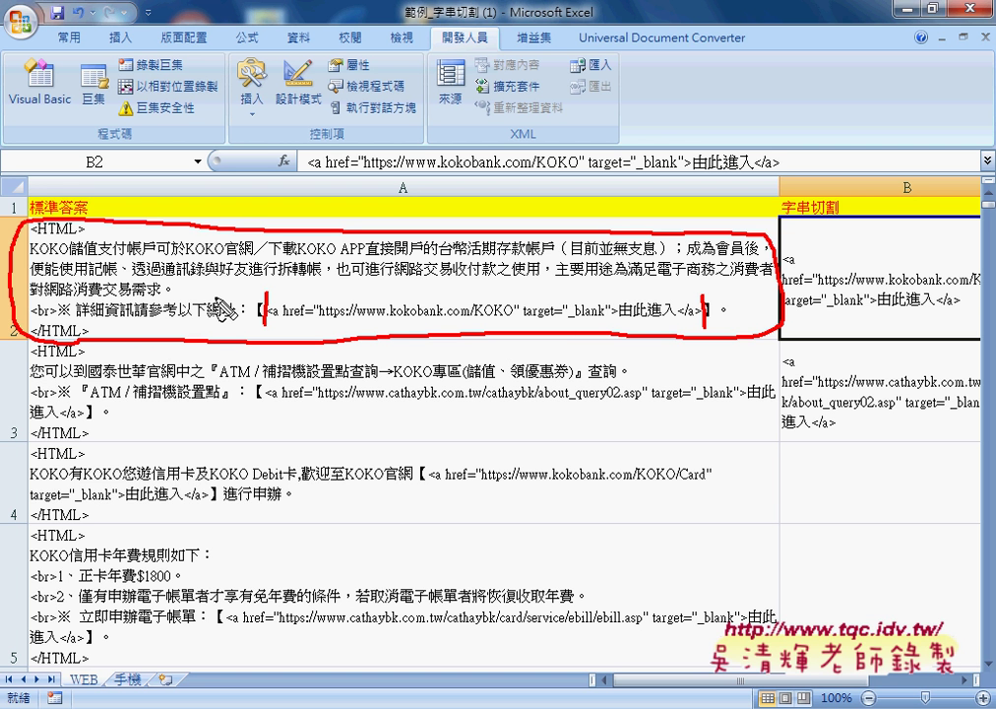
mouse_move(350, 286)
left_mouse_down()
mouse_move(390, 286)
mouse_move(405, 270)
mouse_move(397, 289)
mouse_move(429, 305)
left_mouse_up()
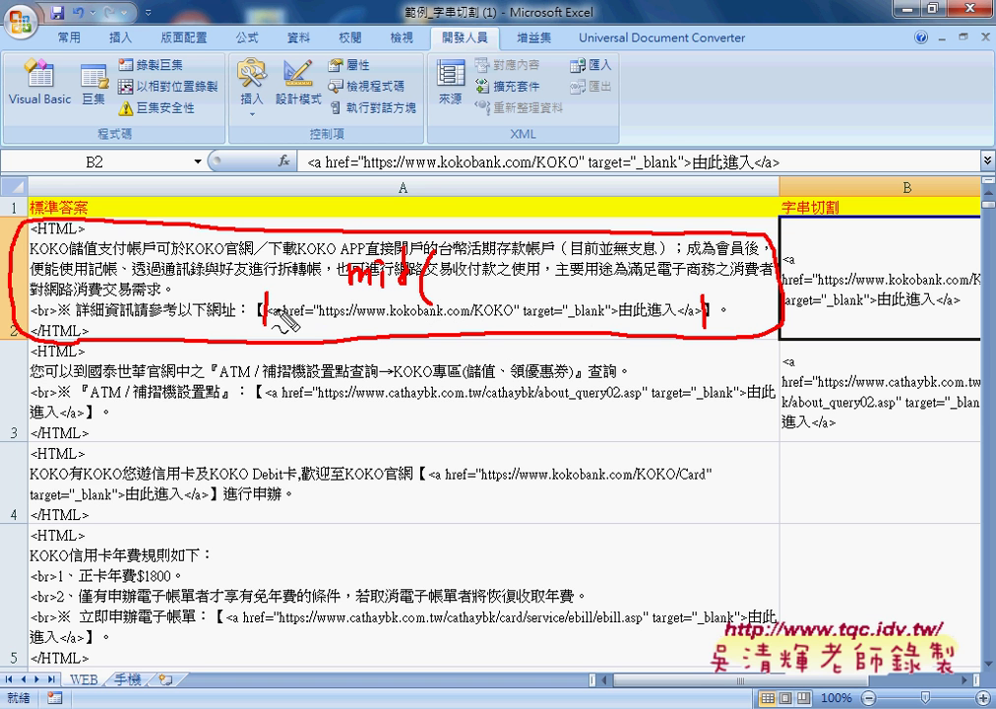
left_click_drag(473, 257, 465, 284)
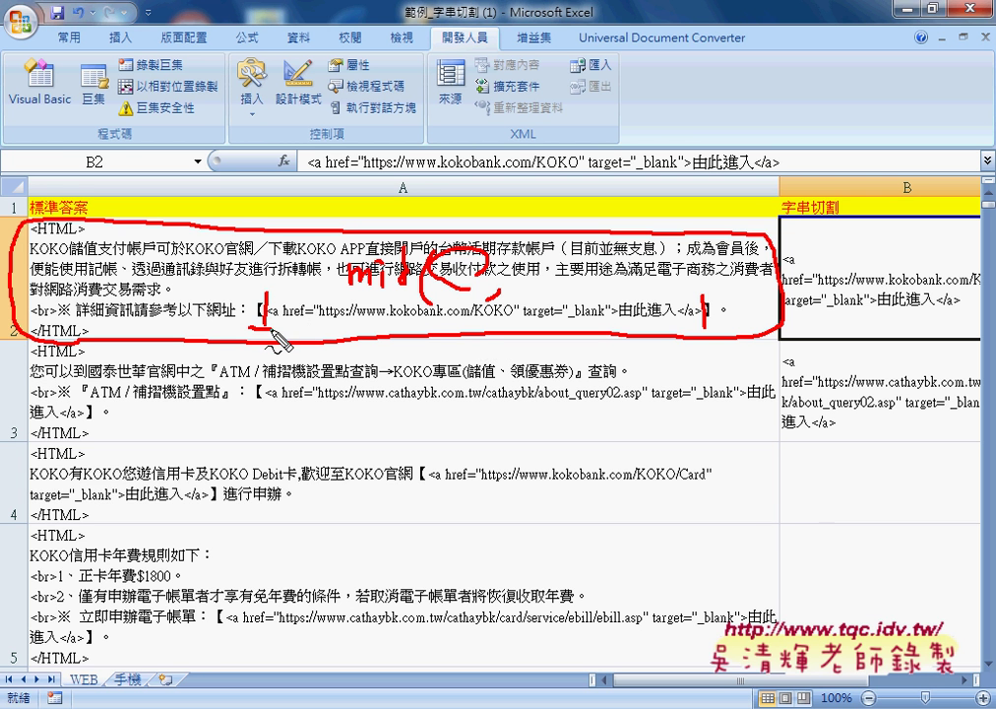
left_click_drag(705, 327, 720, 327)
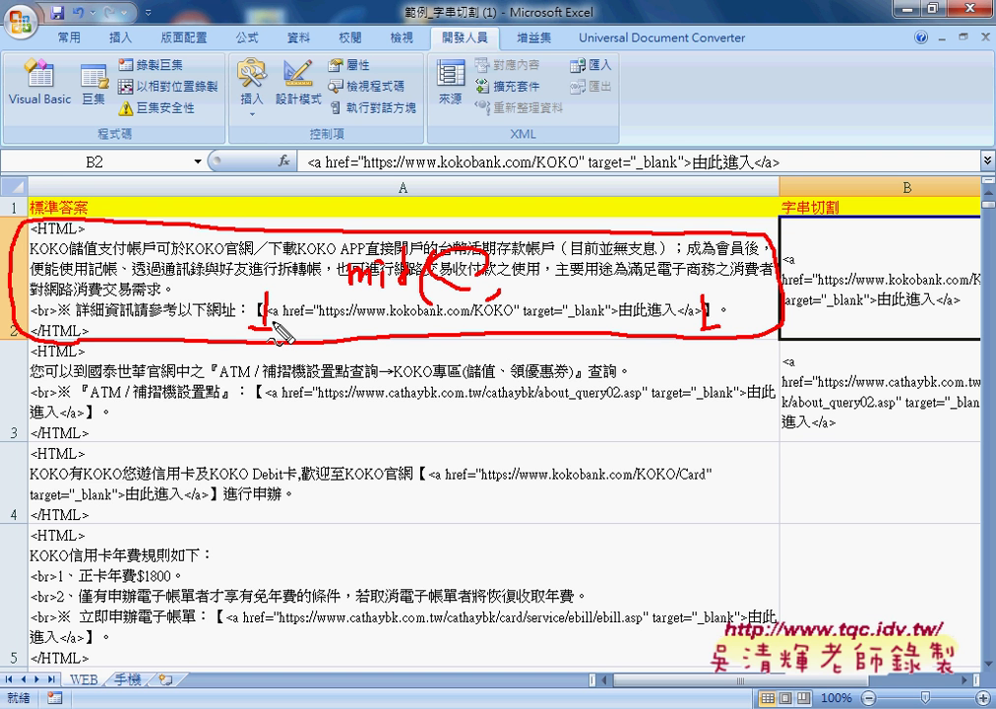
- Box the start and end marks, sketch MID's argument slots, arrow to <a, and underline the link
left_click_drag(273, 323, 254, 291)
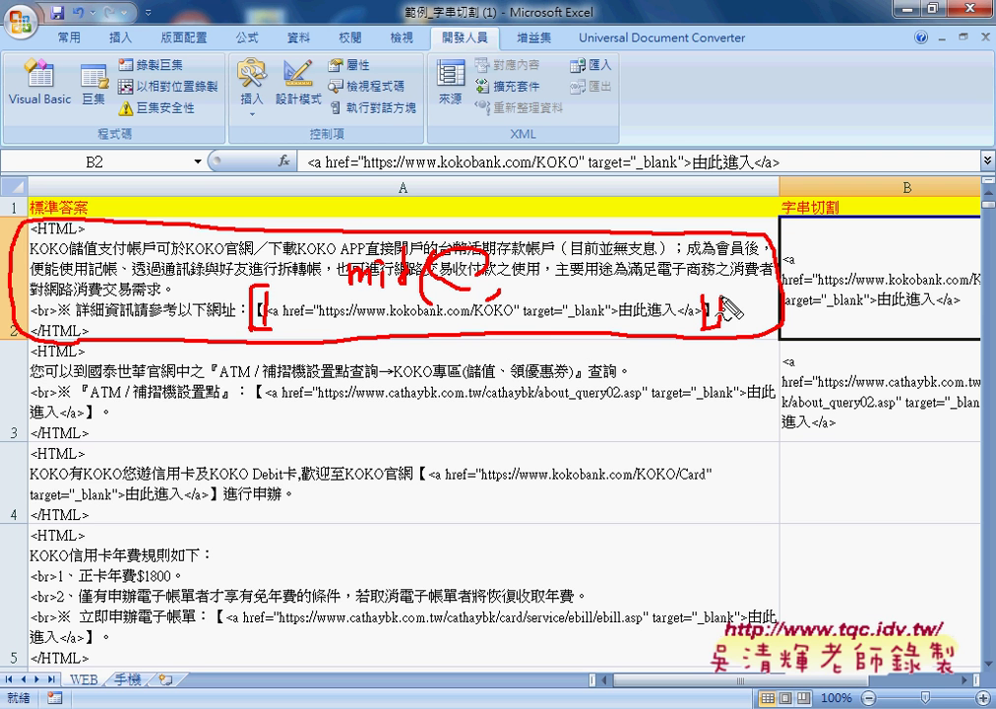
left_click_drag(701, 293, 722, 317)
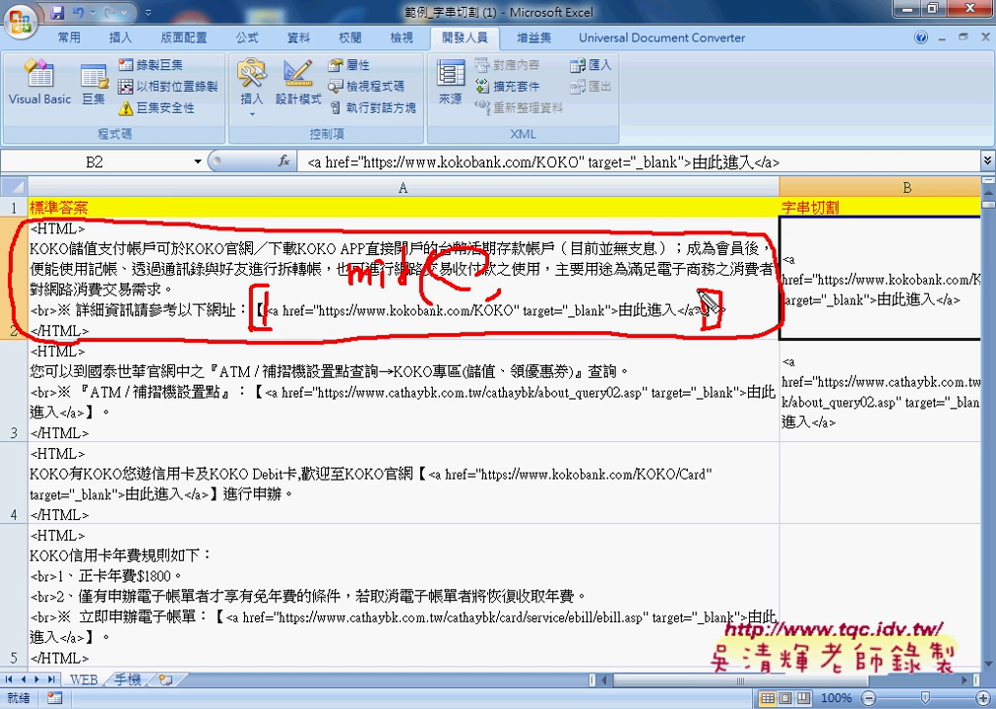
left_click_drag(536, 277, 547, 296)
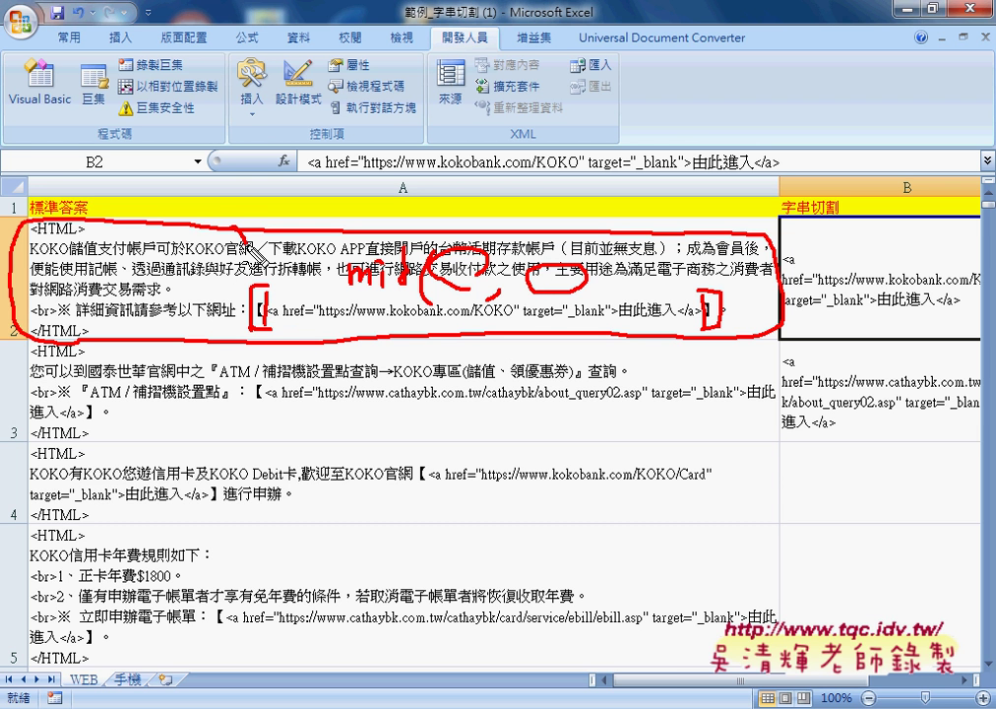
left_click_drag(262, 230, 260, 293)
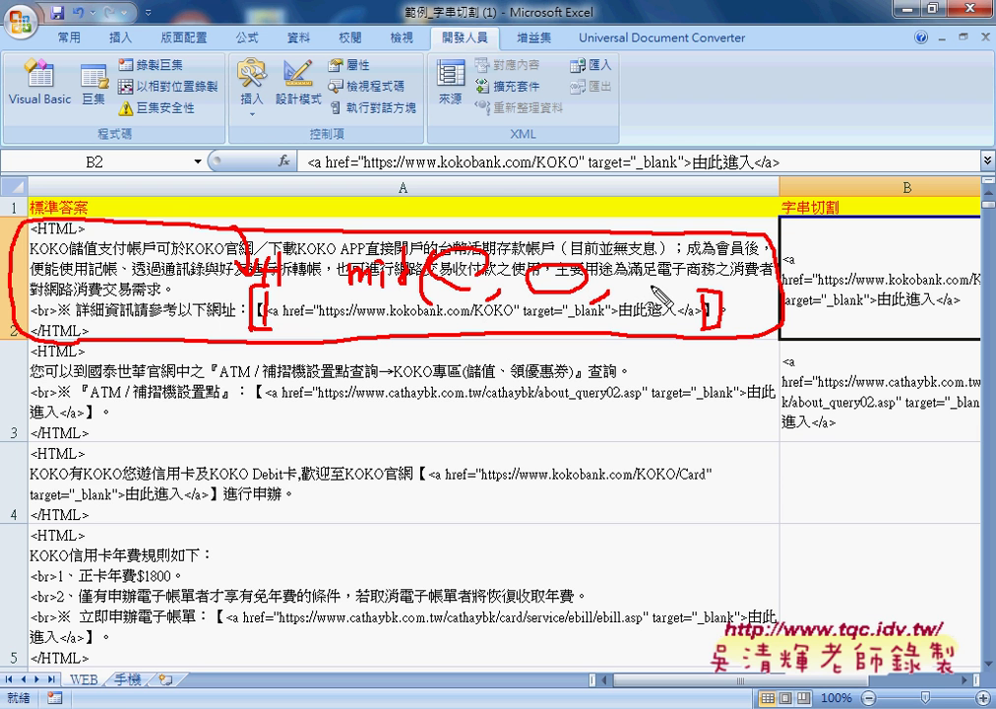
left_click_drag(653, 295, 649, 295)
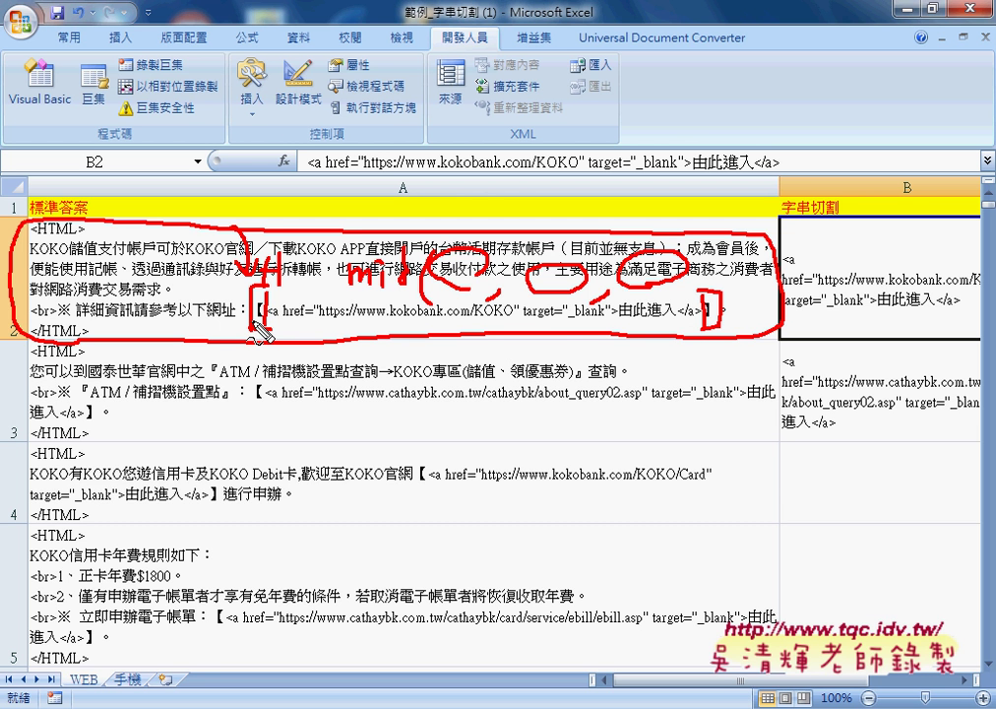
left_click_drag(548, 317, 704, 316)
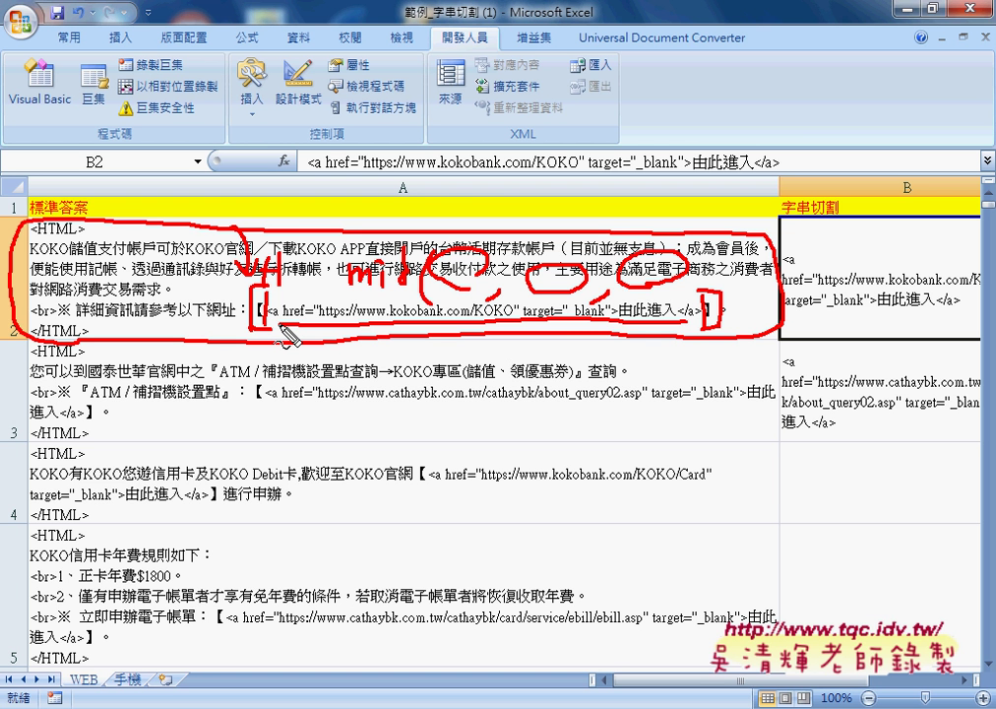
- Clear the ink, then browse the 文字 functions in Insert Function and view FIND's syntax
key("Escape")
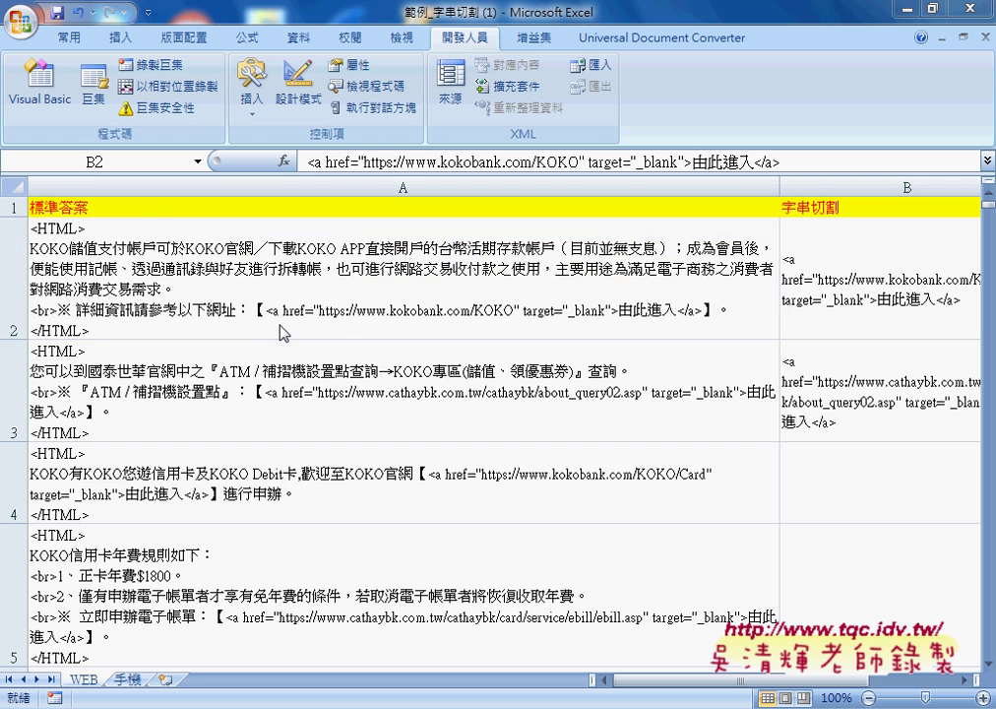
key("ctrl+c")
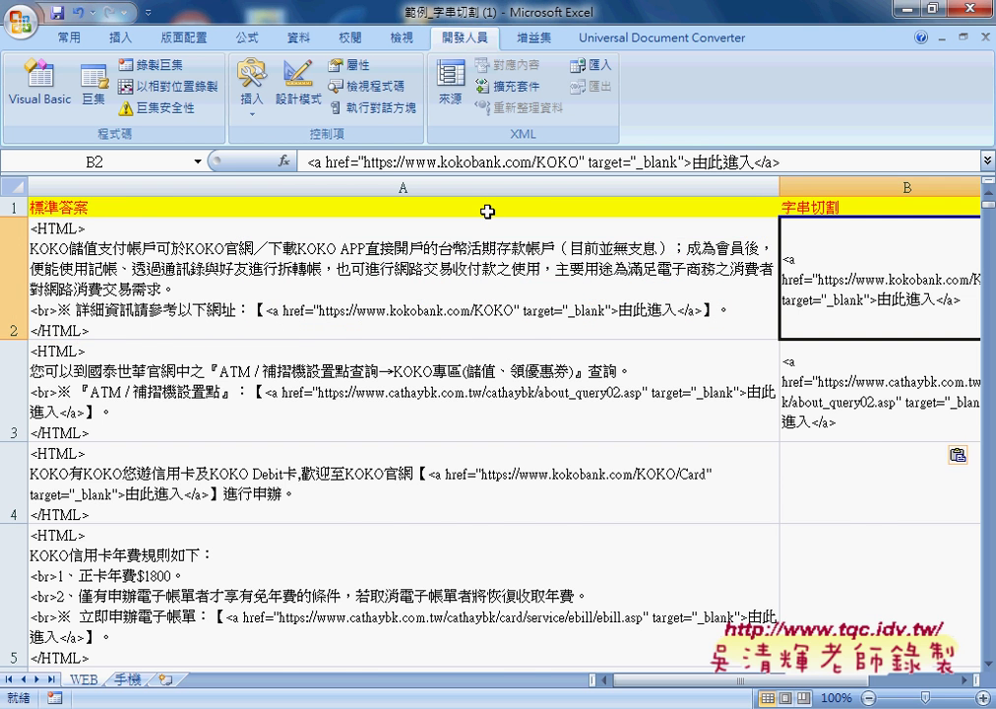
left_click(283, 164)
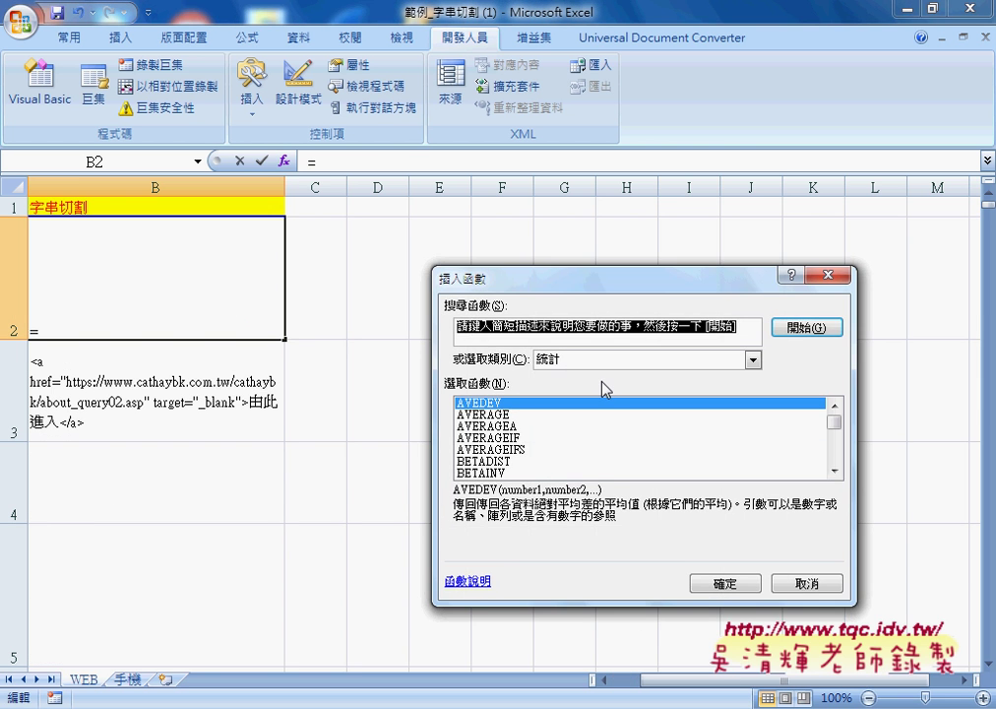
left_click(642, 369)
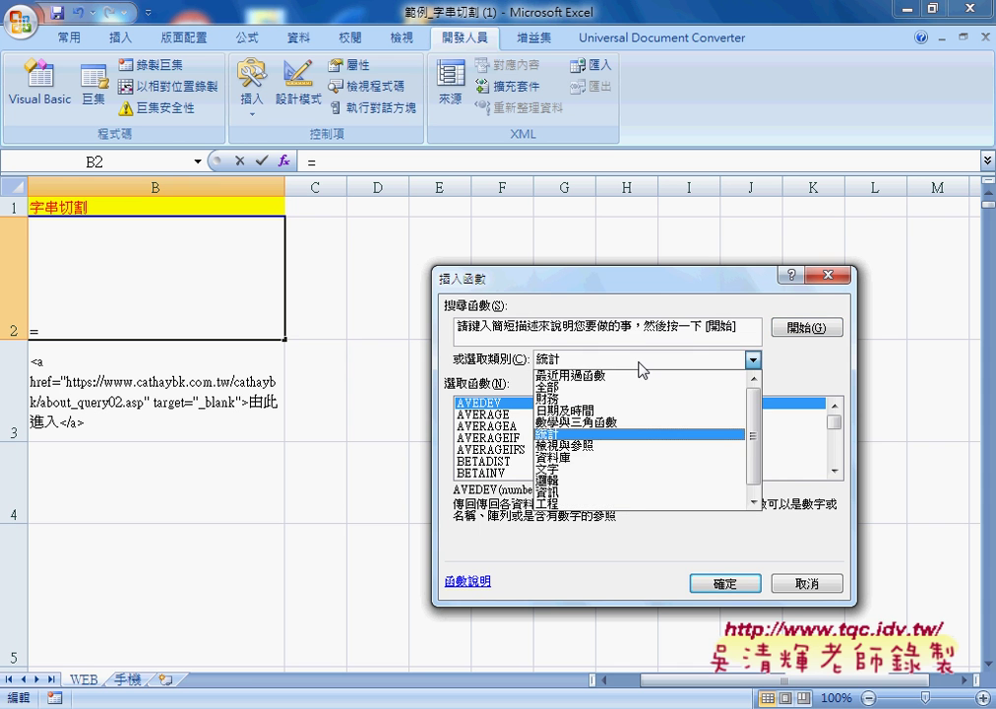
left_click(619, 478)
left_click_drag(834, 423, 840, 442)
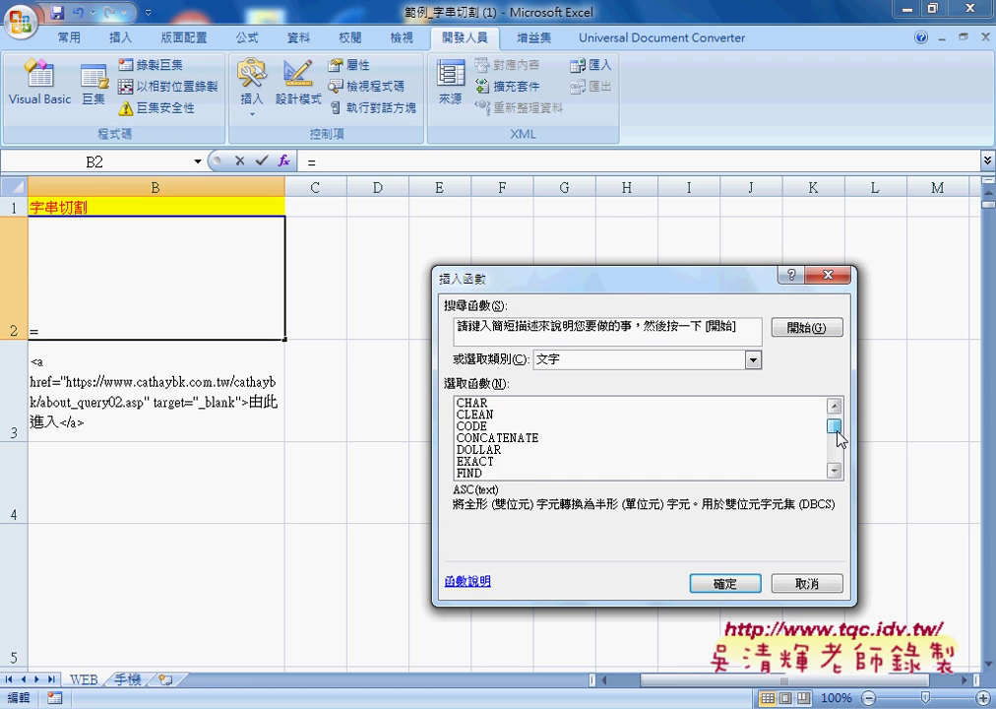
left_click(473, 428)
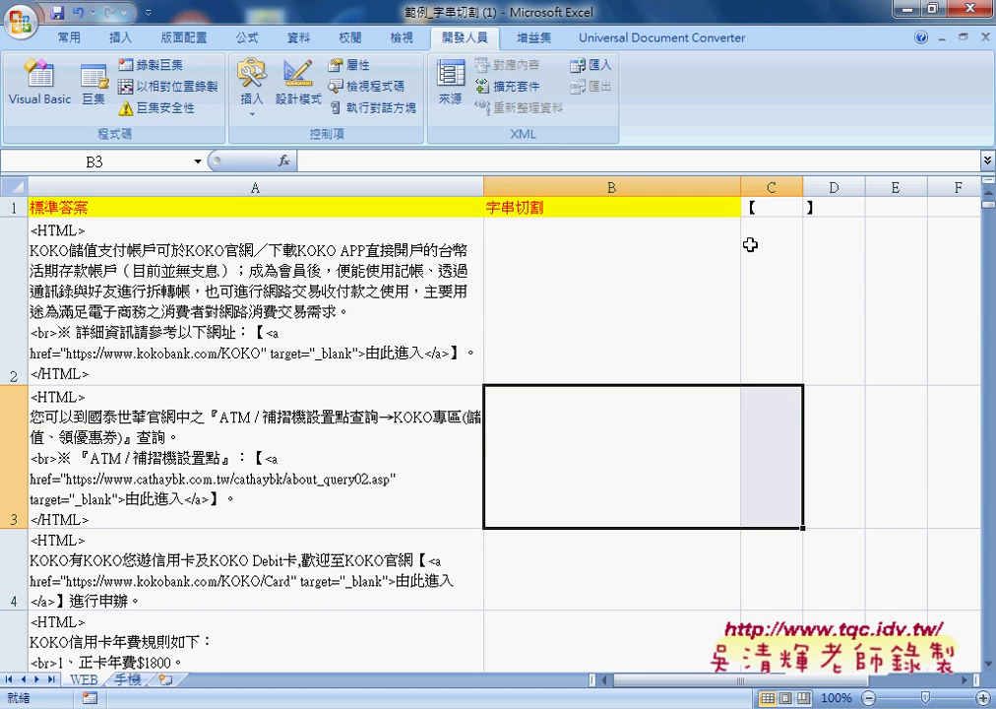
- Check the 【 and 】 delimiters in C1 and D1 and the empty cells below them
left_click(768, 208)
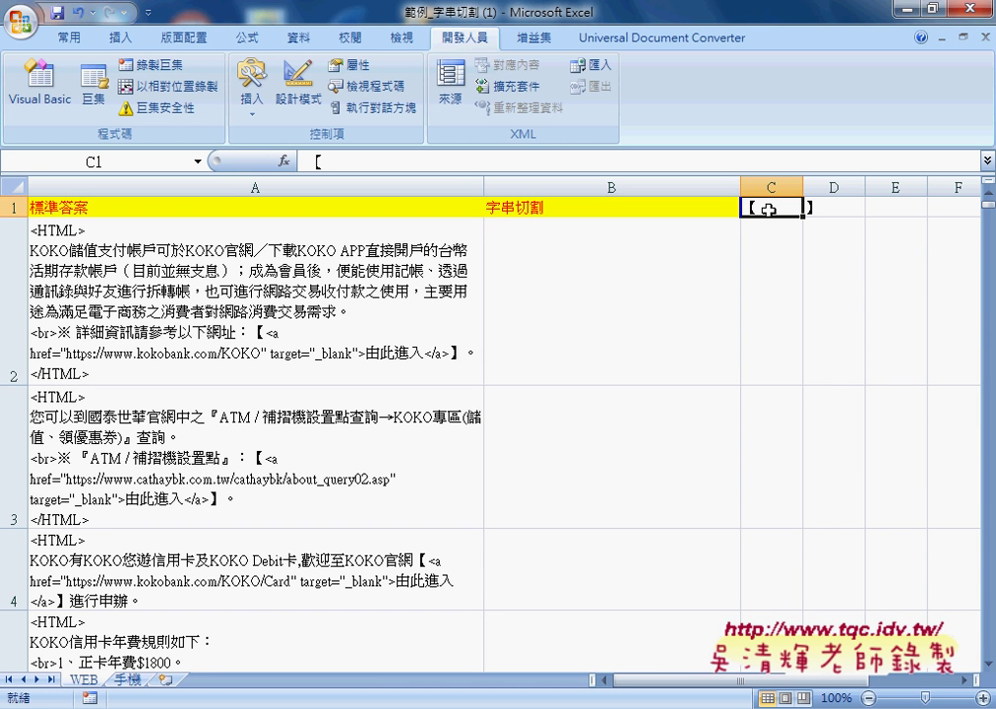
left_click(767, 262)
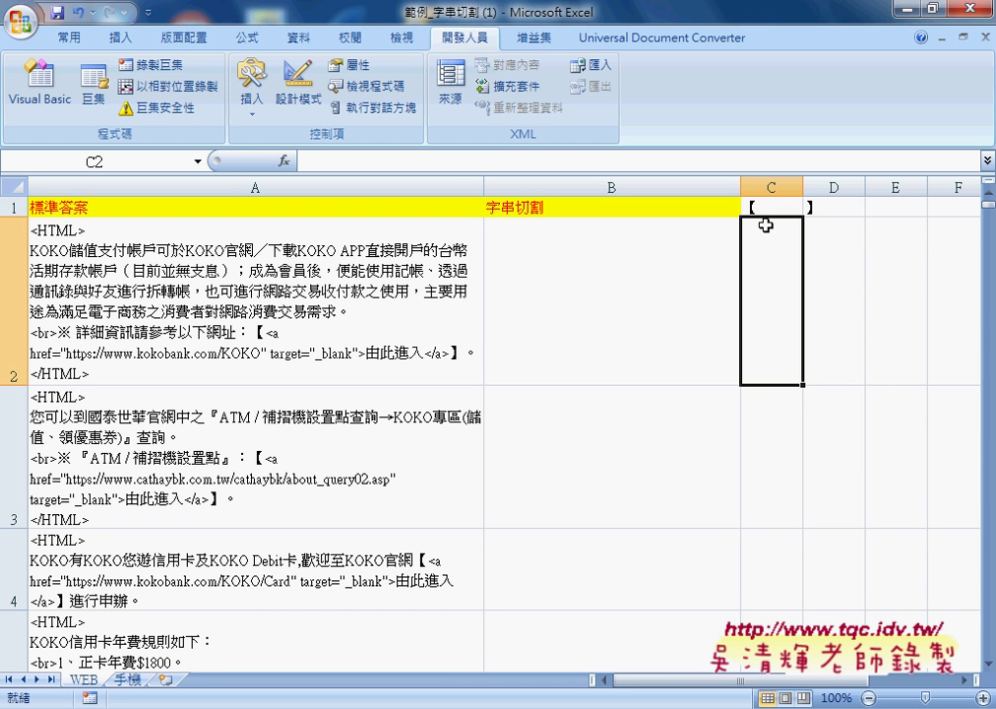
left_click(792, 210)
left_click(823, 212)
left_click(777, 286)
left_click(551, 275)
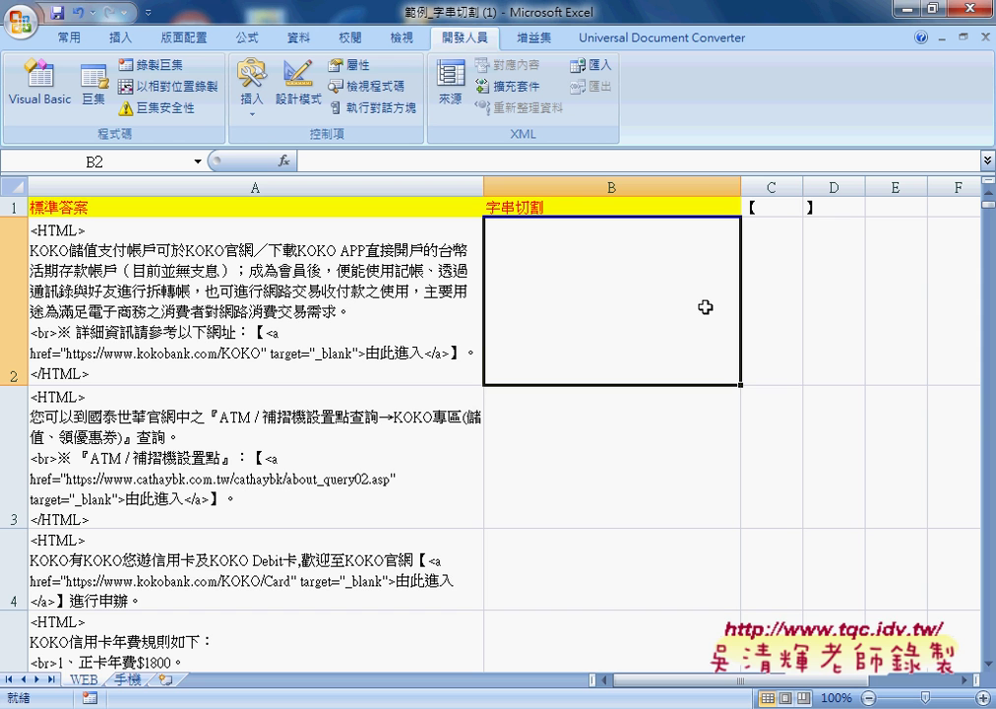
- Insert FIND into C2 from the Insert Function dialog's Text category
left_click(759, 306)
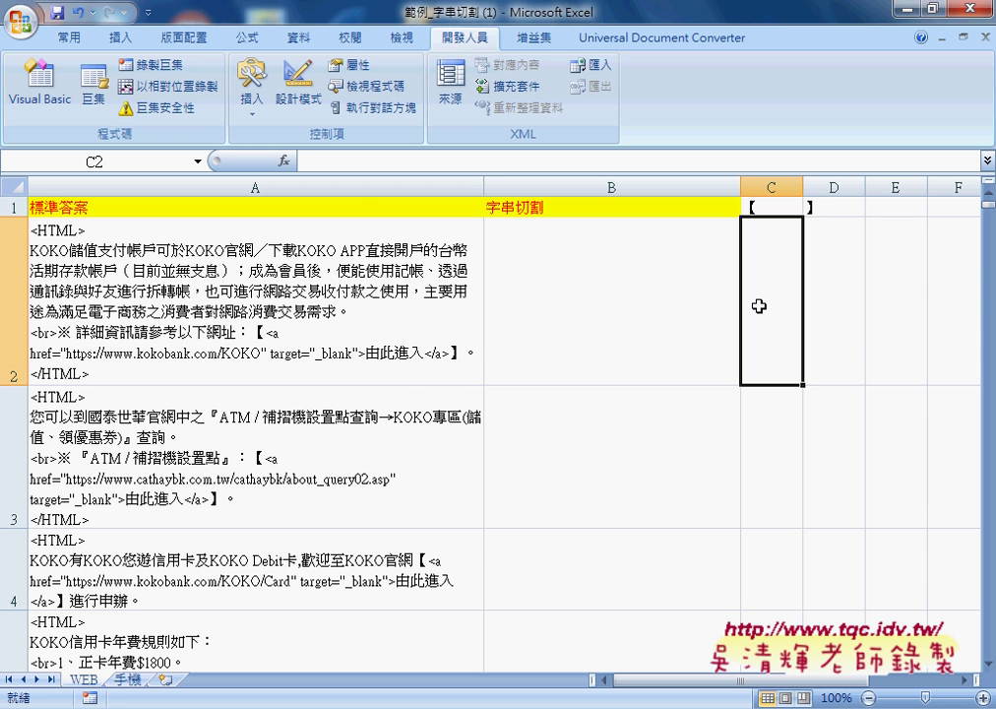
left_click(284, 160)
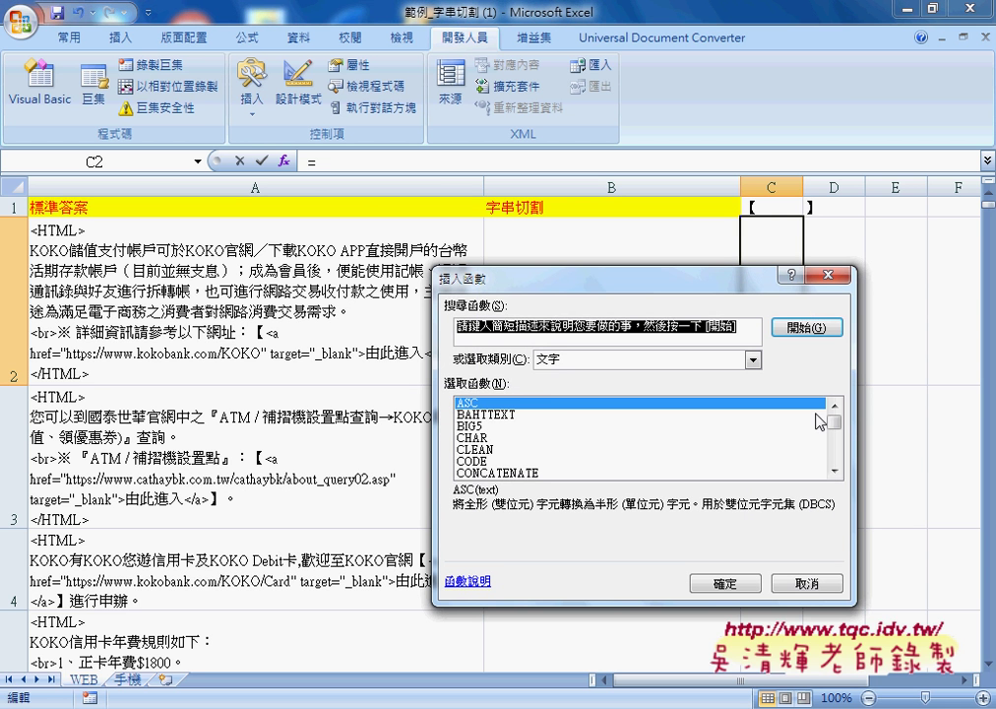
left_click_drag(833, 422, 838, 438)
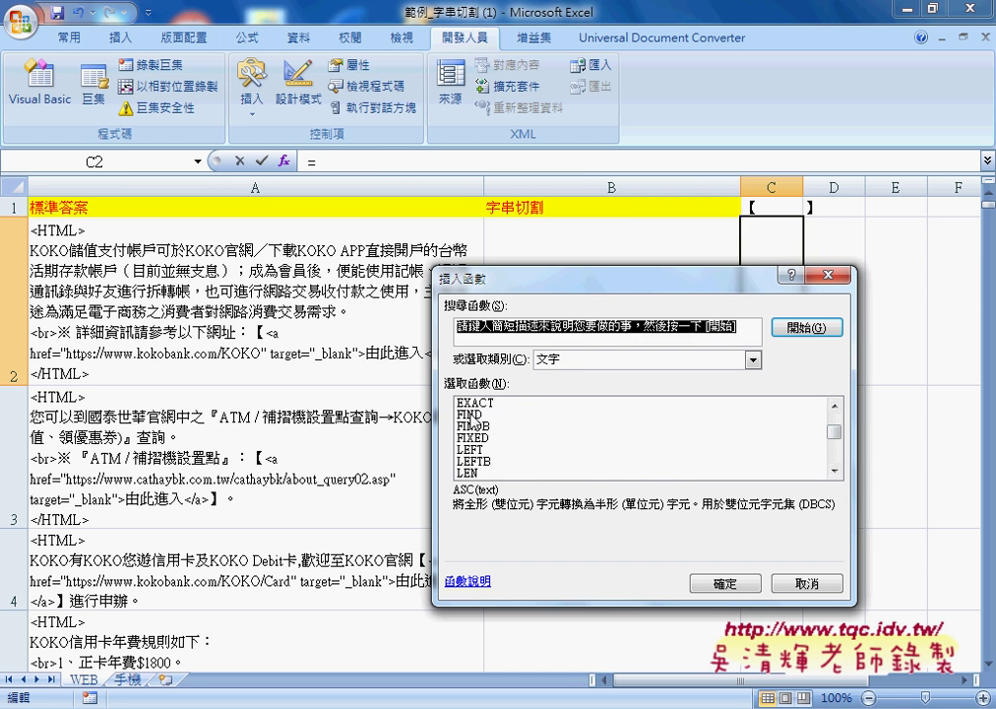
left_click(472, 416)
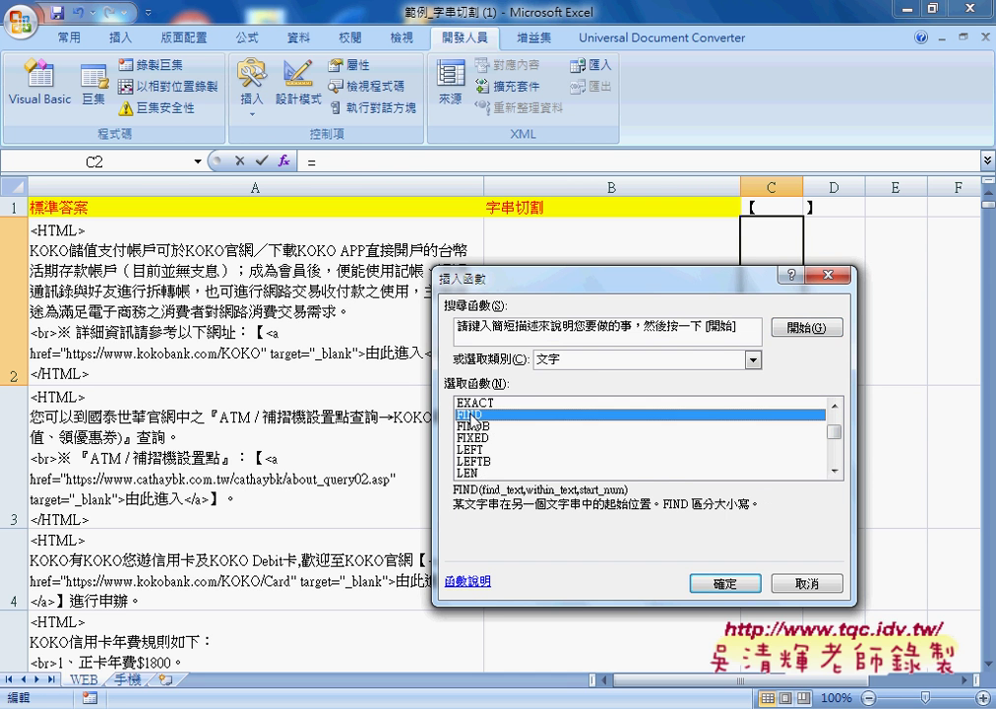
left_click(726, 583)
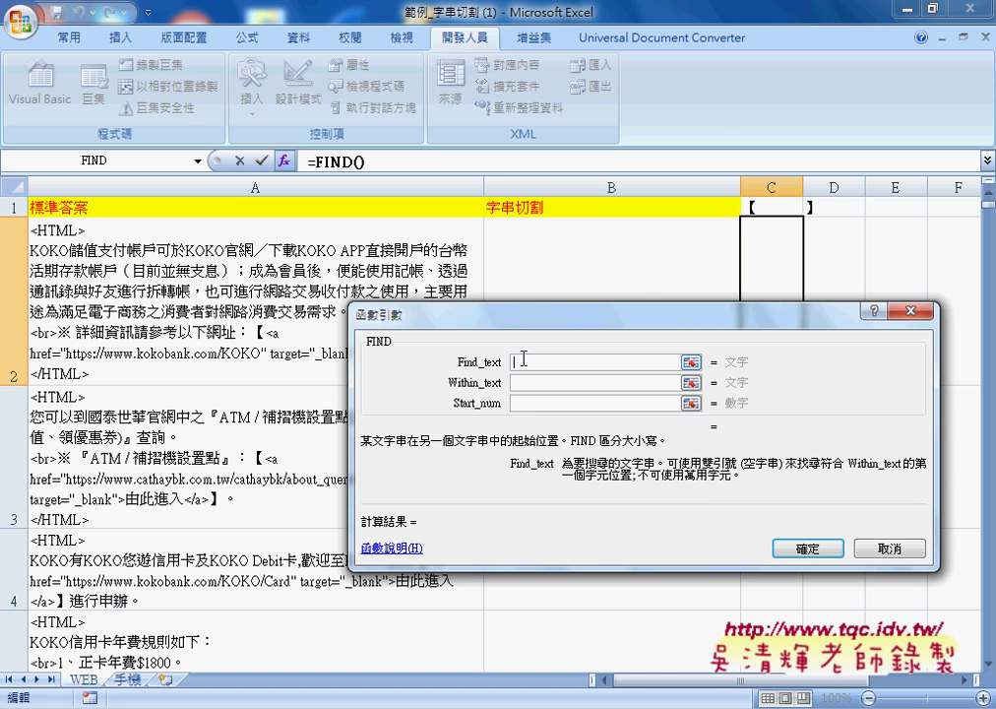
- Complete C2 as =FIND($C$1,A2), returning 145
left_click(758, 207)
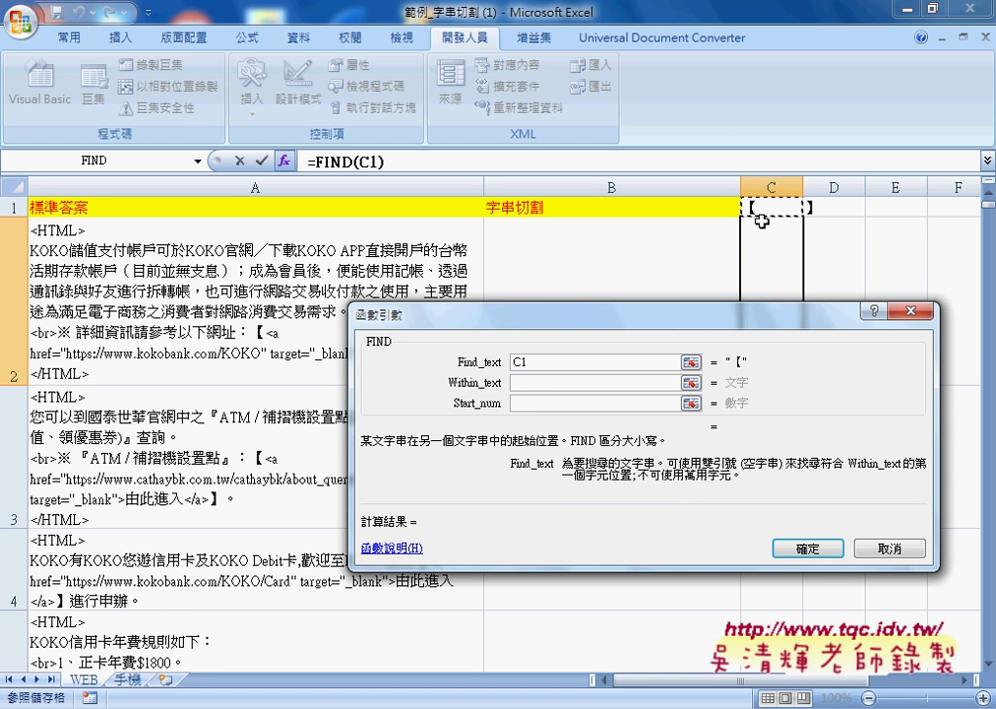
key("Tab")
left_click(400, 311)
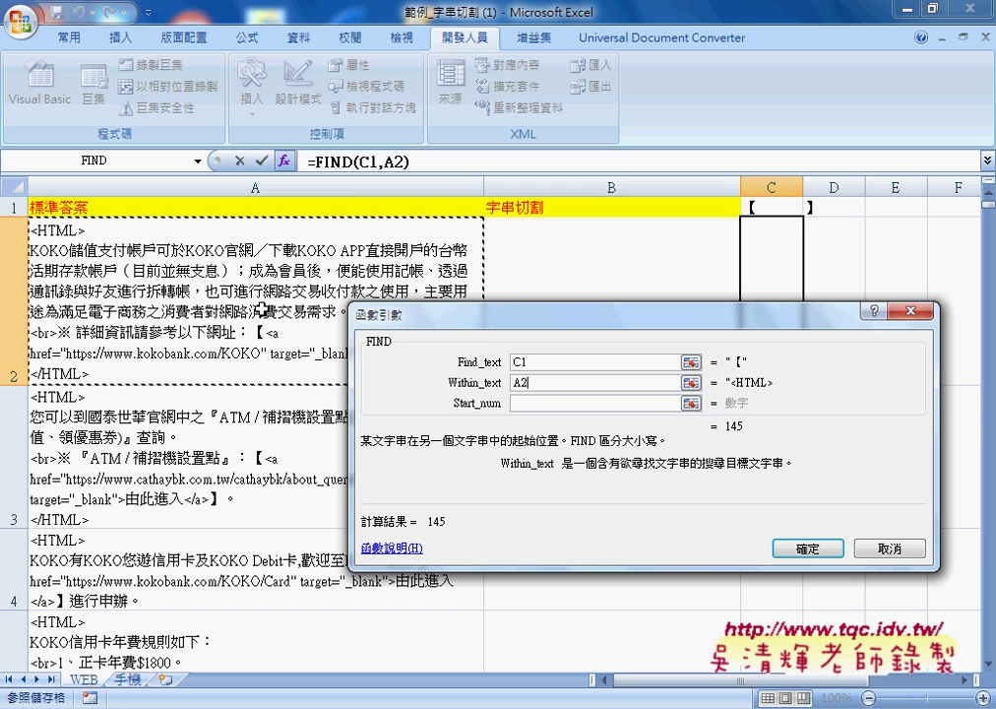
left_click(524, 366)
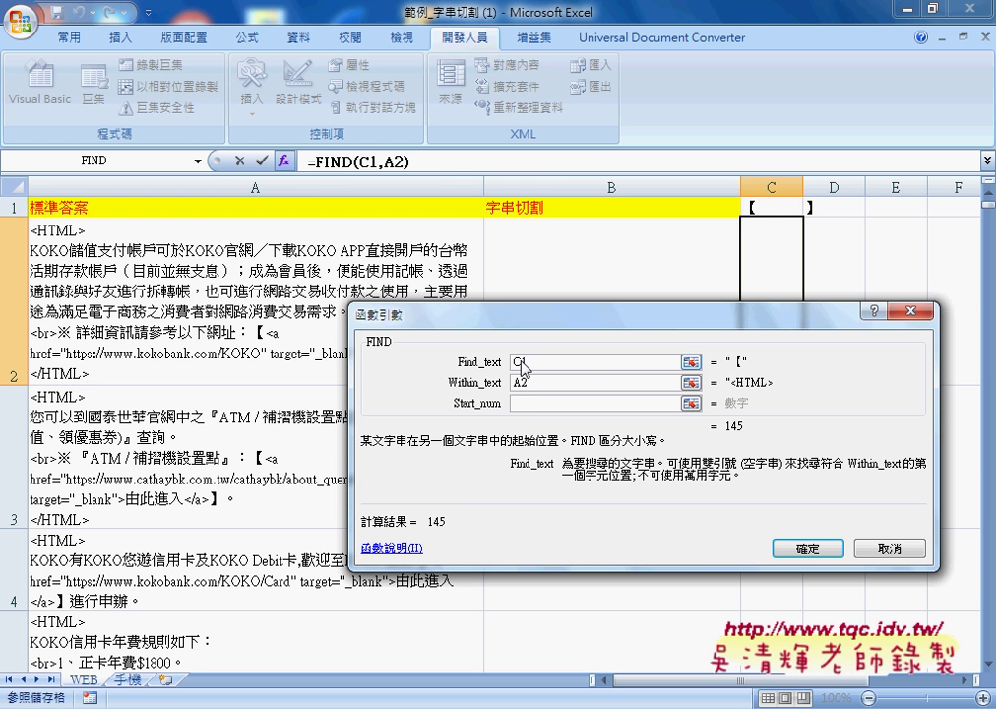
left_click(525, 367)
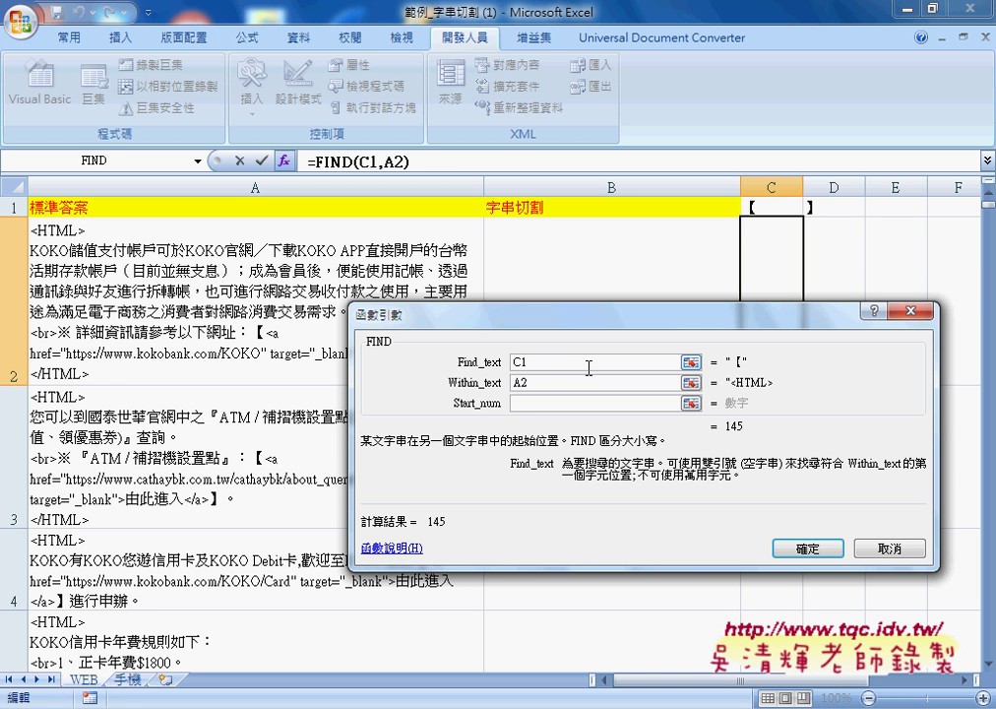
key("F4")
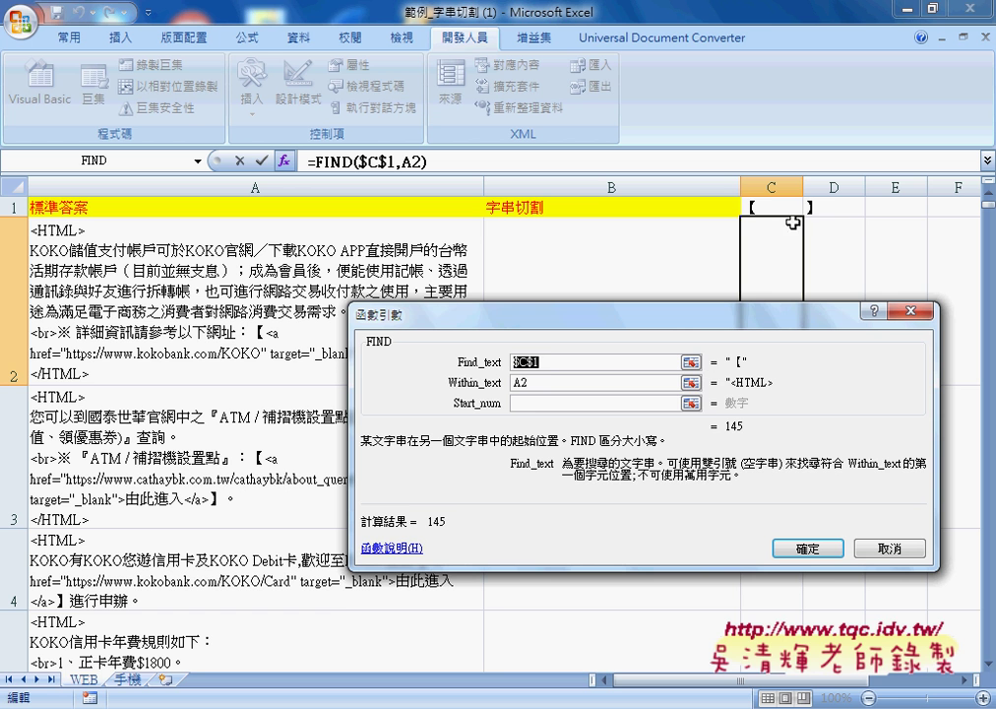
left_click(825, 548)
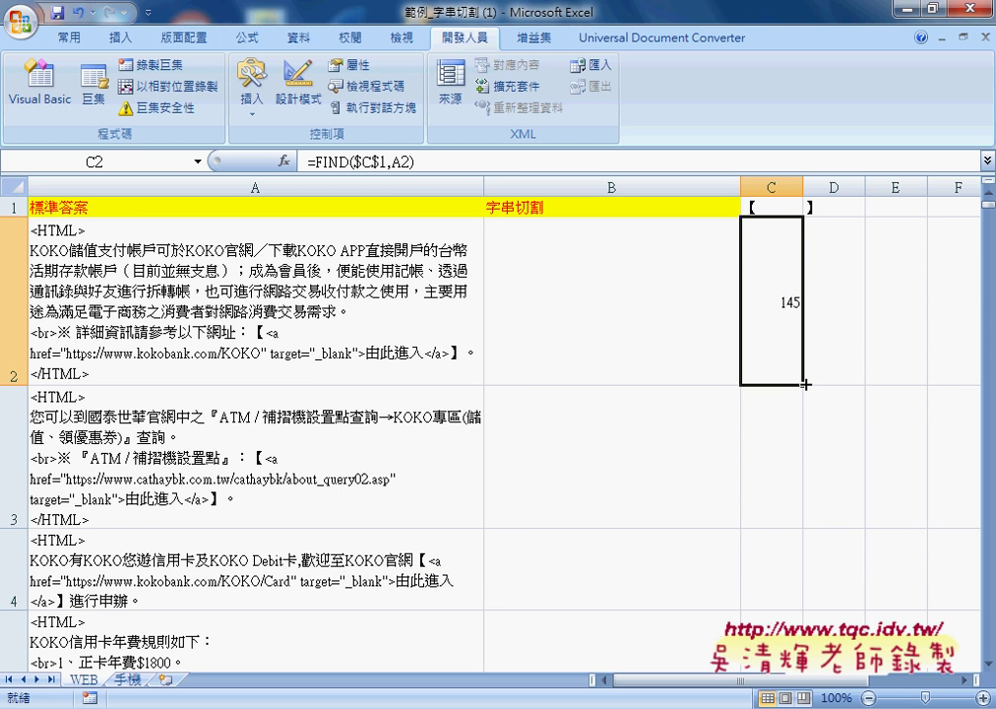
- Copy C2's FIND formula text and paste it into D2
left_click(826, 315)
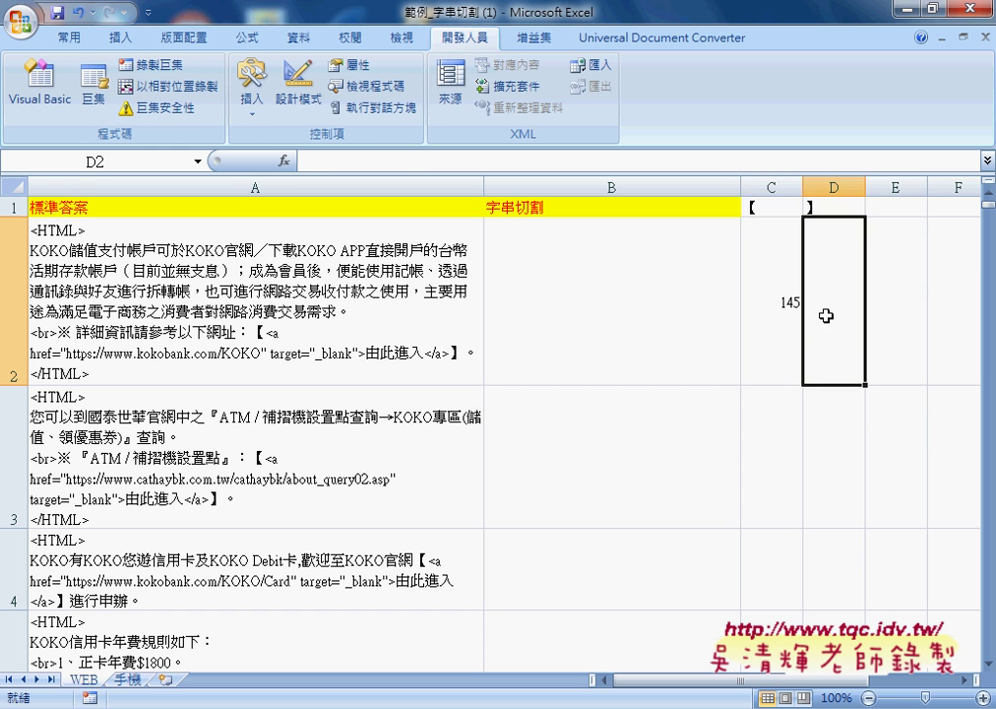
left_click(782, 311)
left_click_drag(413, 160, 325, 159)
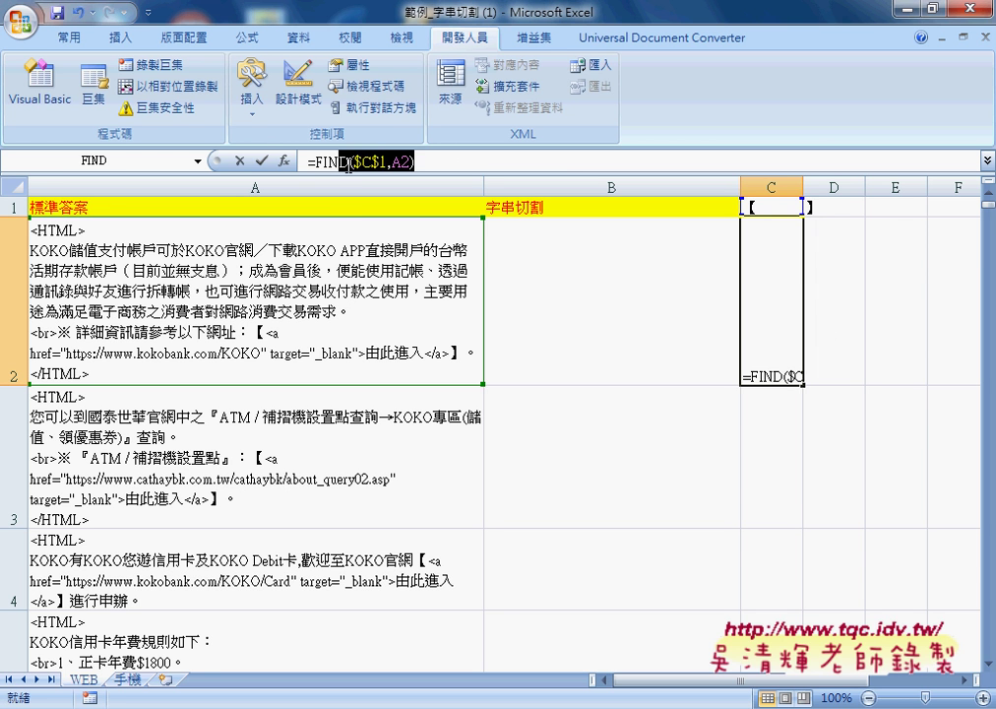
right_click(325, 160)
left_click(345, 139)
left_click(262, 161)
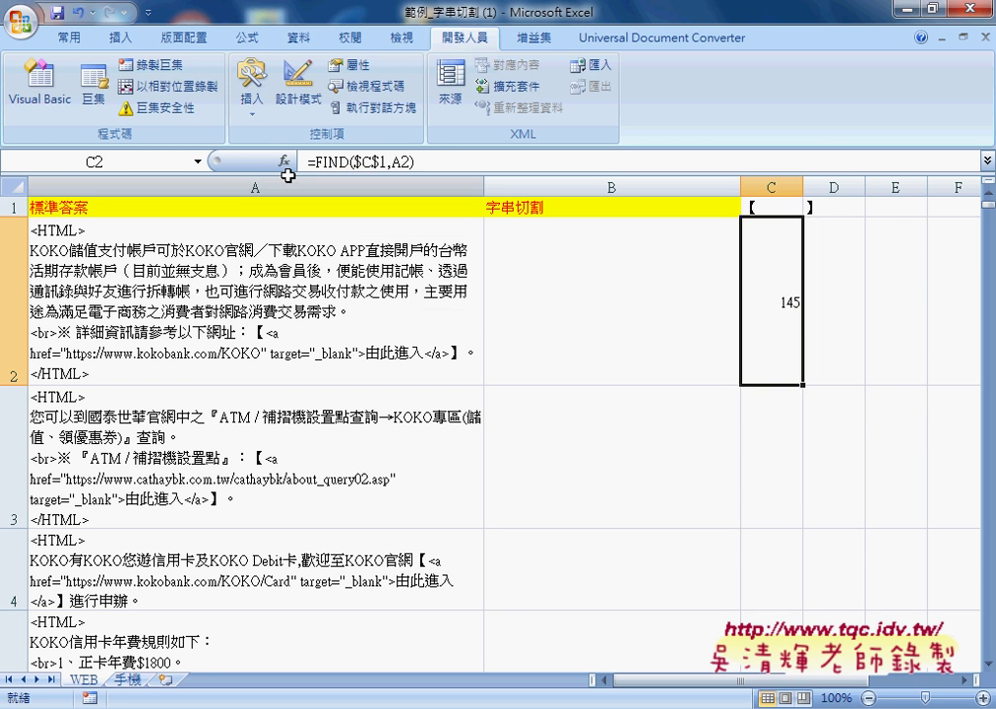
left_click(831, 309)
right_click(407, 162)
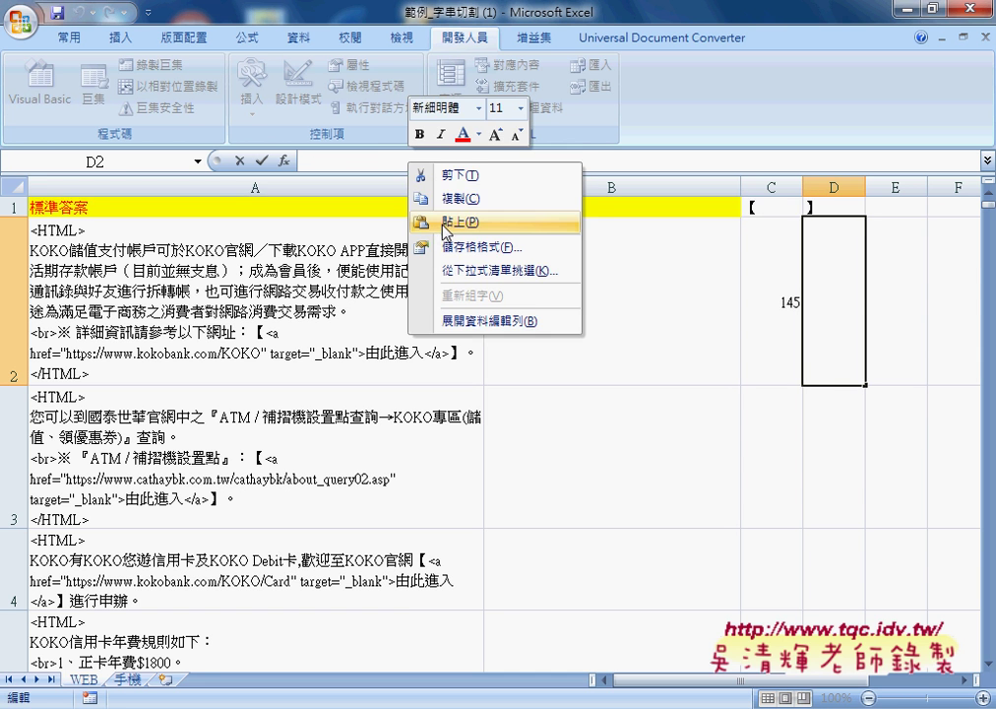
left_click(448, 217)
left_click(262, 161)
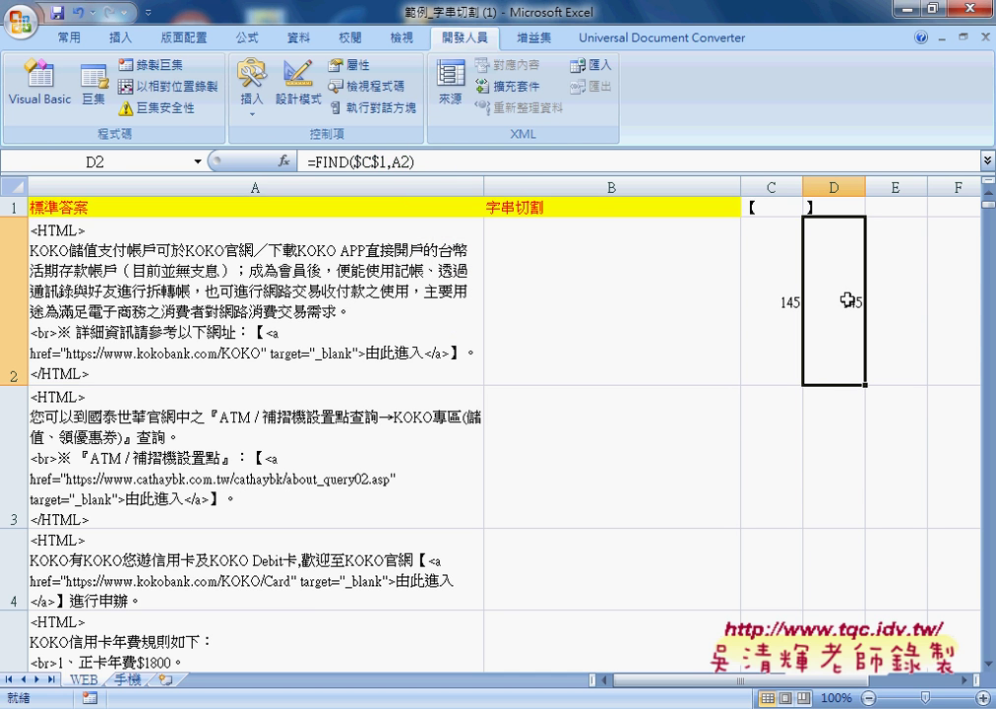
- Point D2's search text at D1 and lock it, giving =FIND($D$1,A2)
left_click(360, 161)
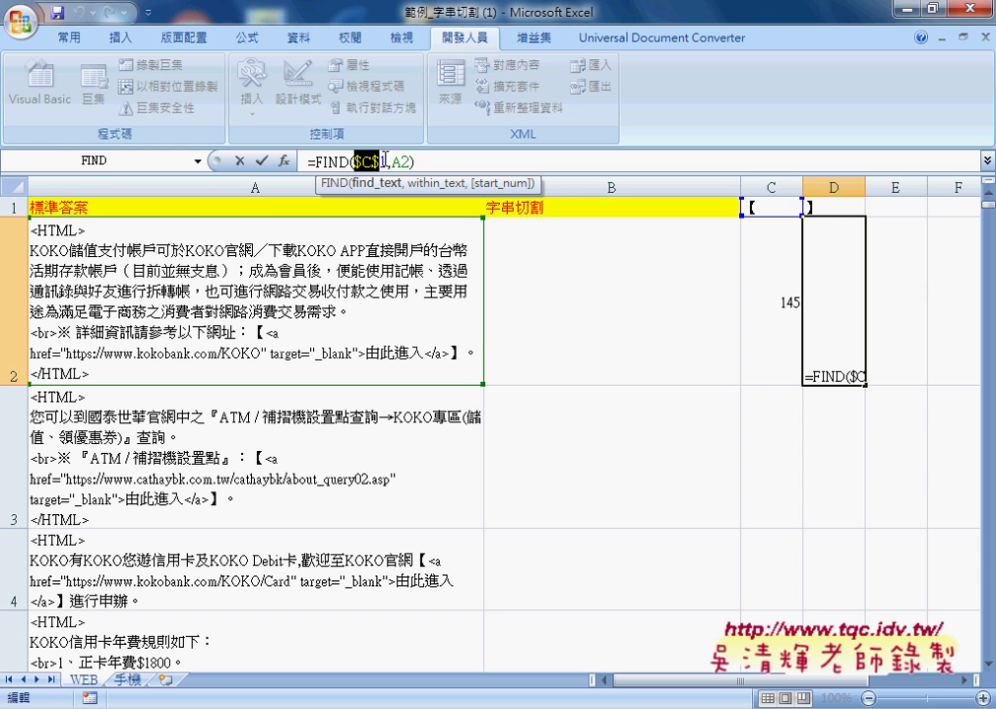
left_click(830, 206)
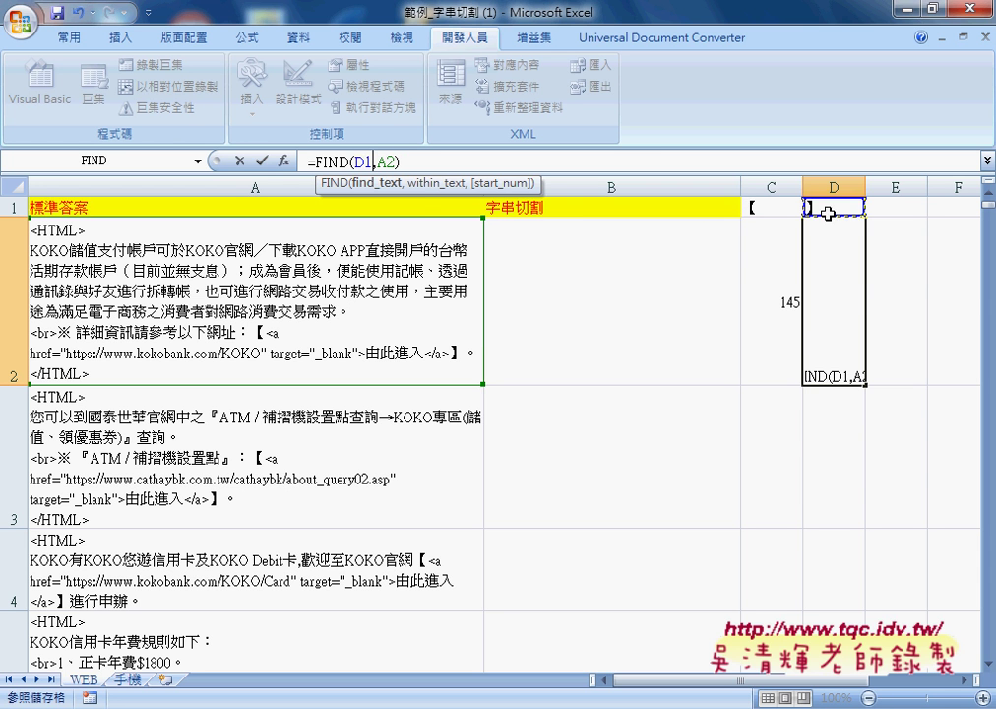
left_click(262, 160)
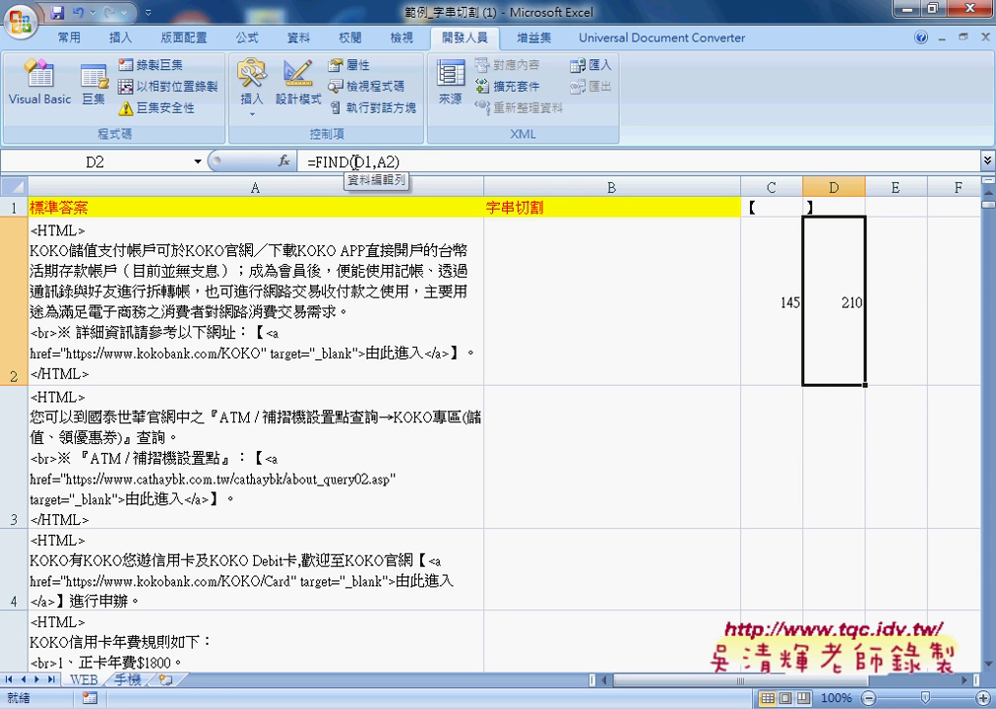
double_click(356, 161)
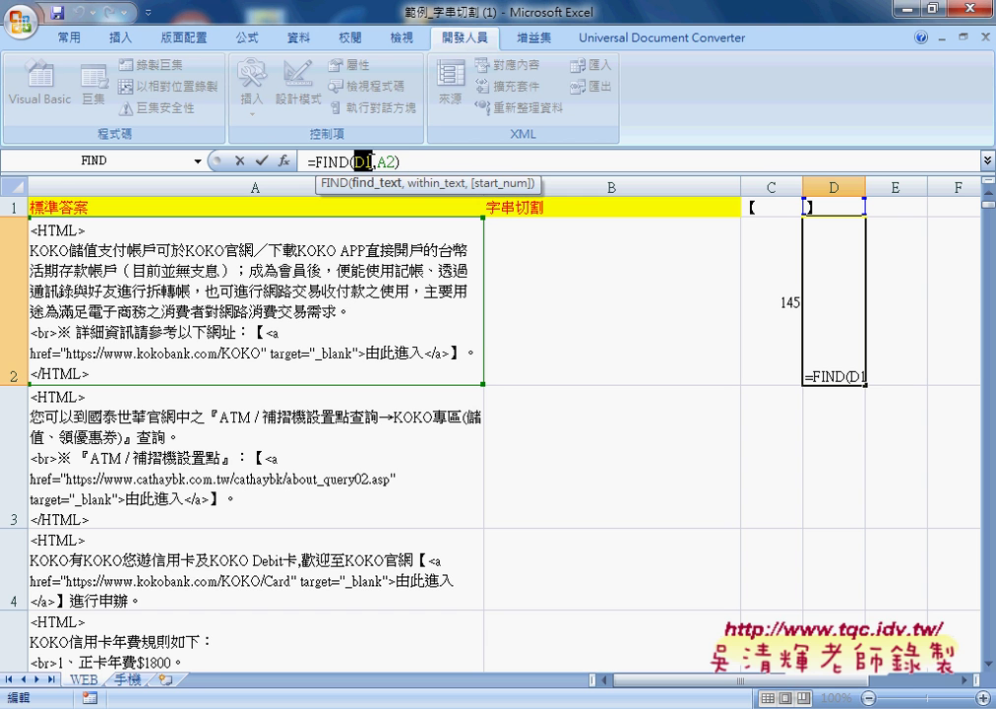
key("F4")
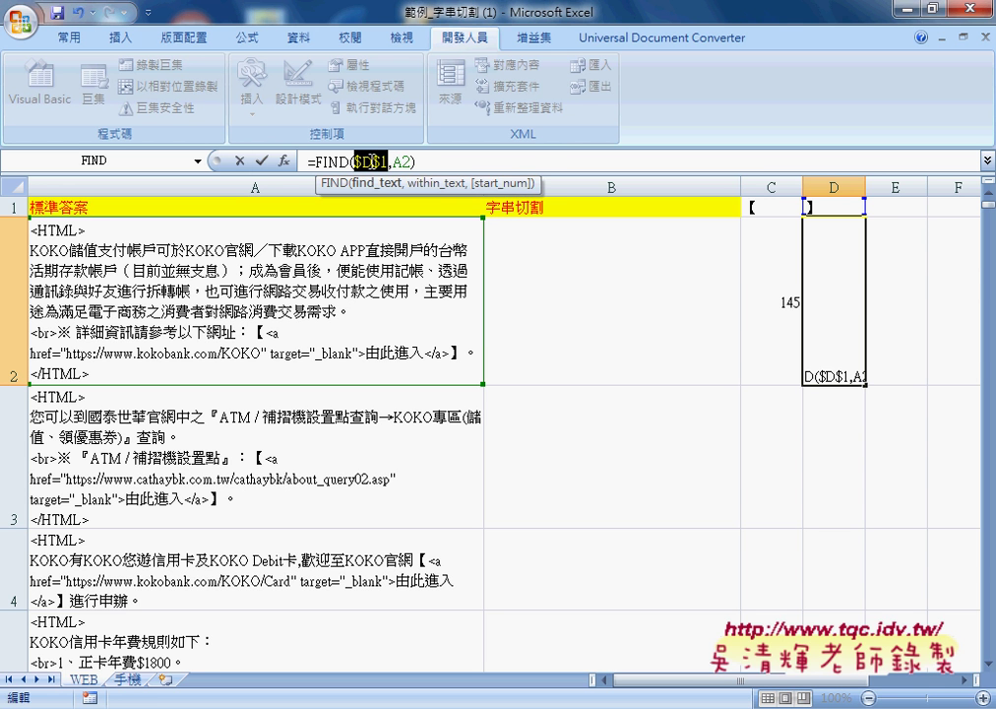
left_click(262, 160)
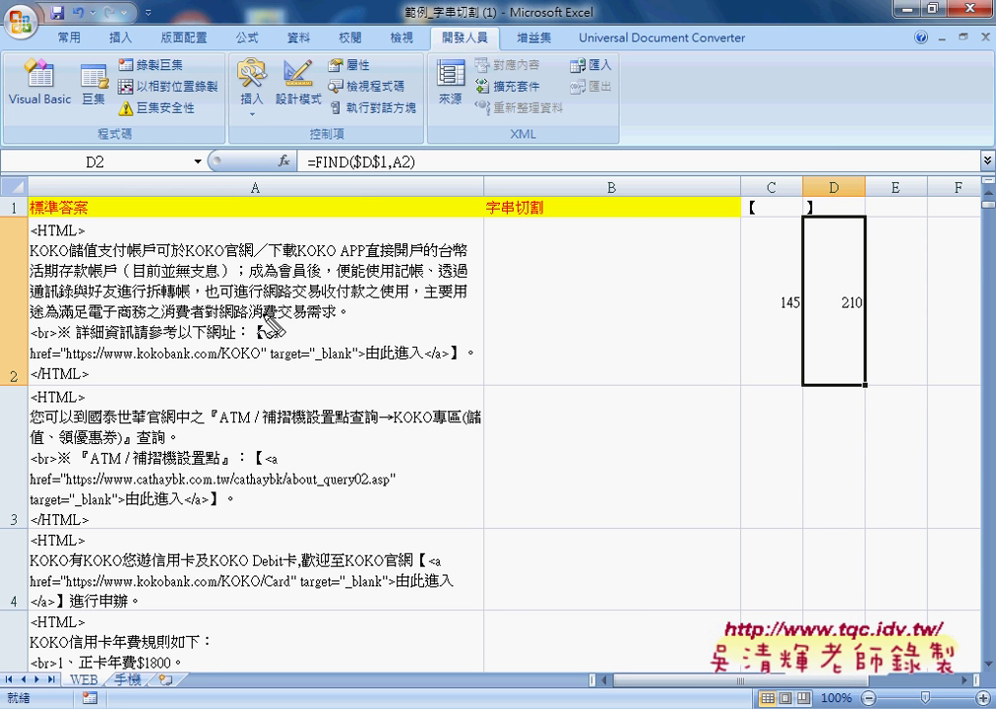
left_click_drag(262, 313, 262, 366)
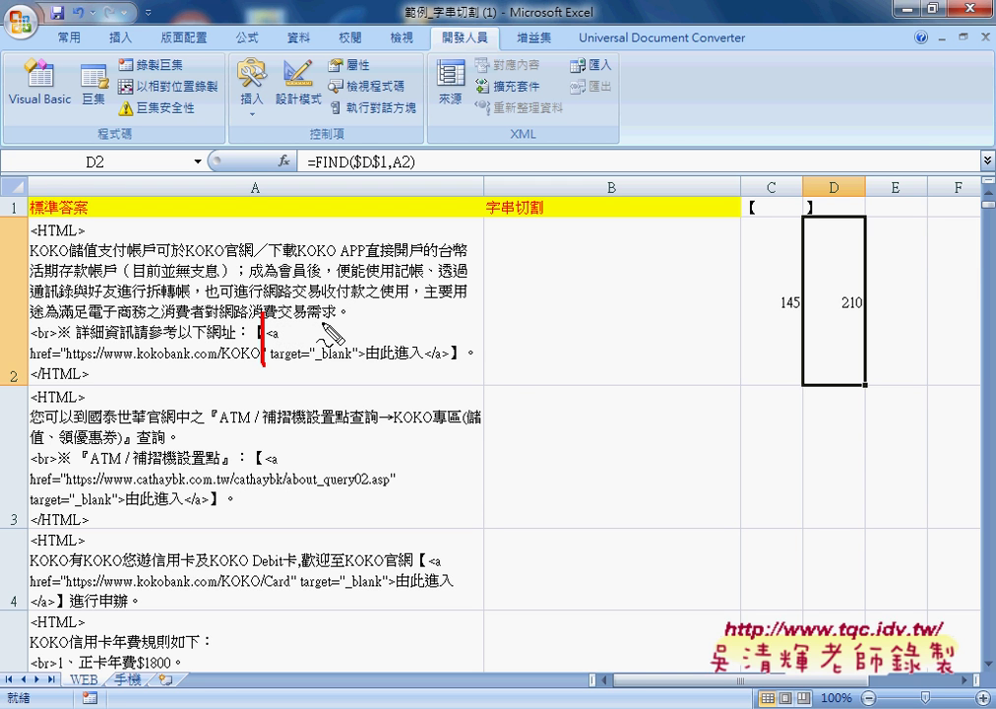
mouse_move(775, 272)
left_mouse_down()
mouse_move(790, 265)
mouse_move(782, 278)
left_mouse_up()
left_click_drag(800, 255, 800, 278)
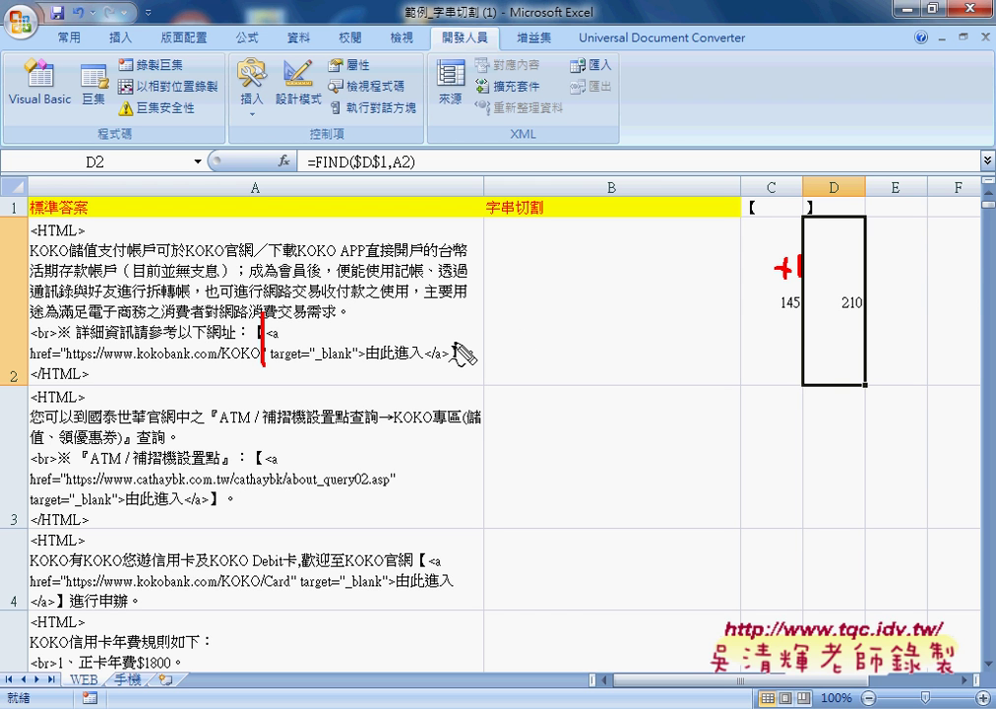
left_click_drag(455, 336, 456, 371)
left_click_drag(844, 311, 870, 311)
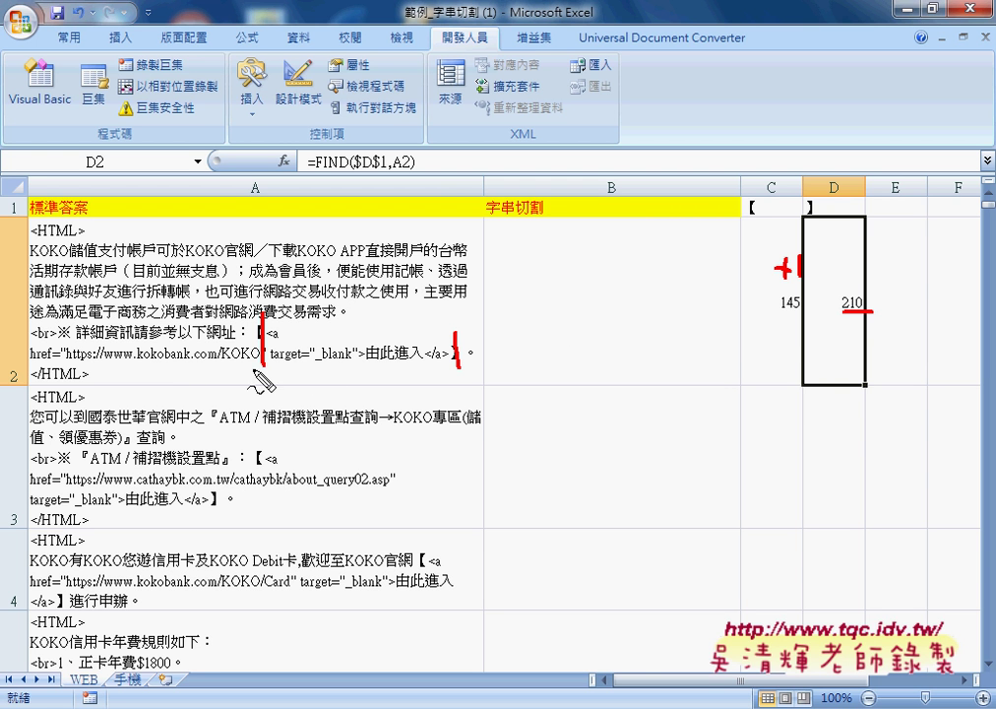
left_click_drag(802, 317, 781, 317)
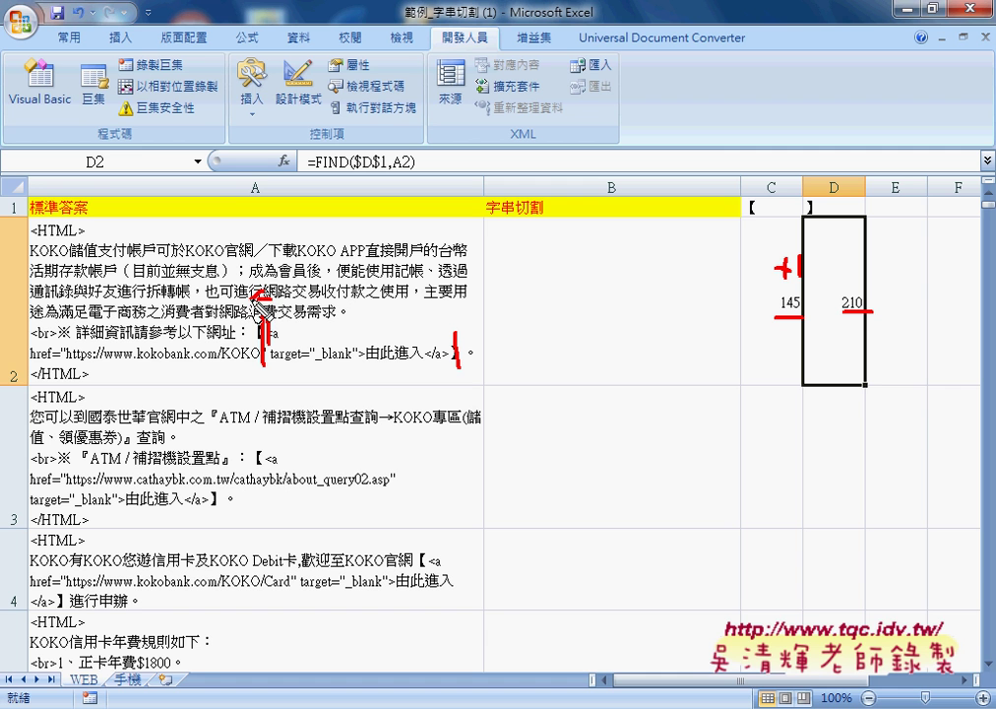
left_click_drag(254, 264, 261, 296)
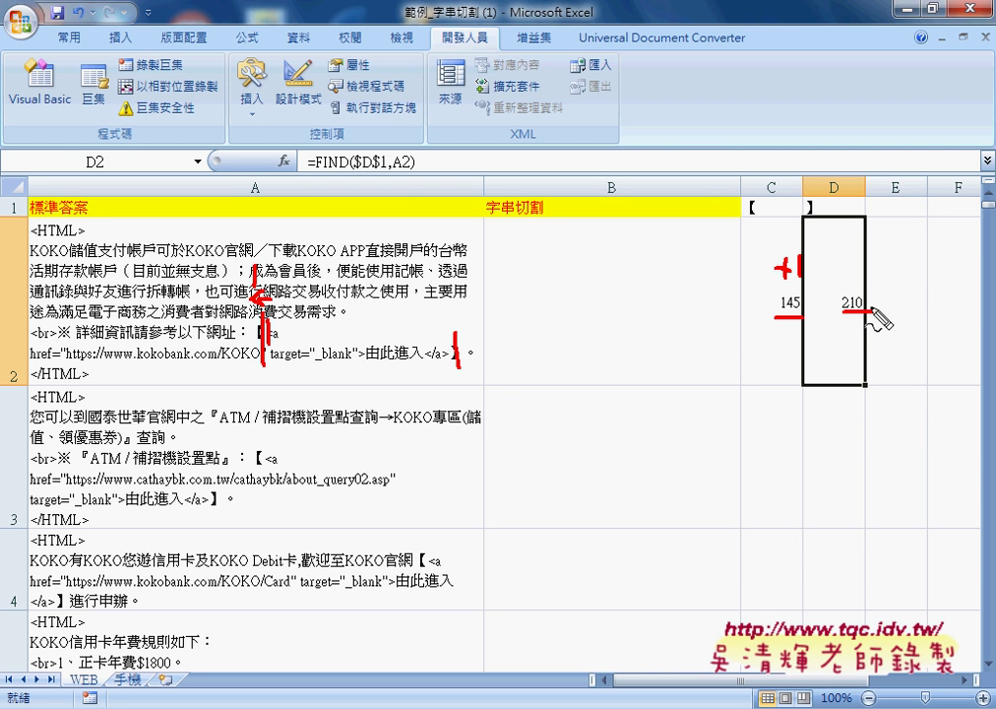
mouse_move(871, 306)
left_mouse_down()
mouse_move(883, 303)
mouse_move(893, 321)
left_mouse_up()
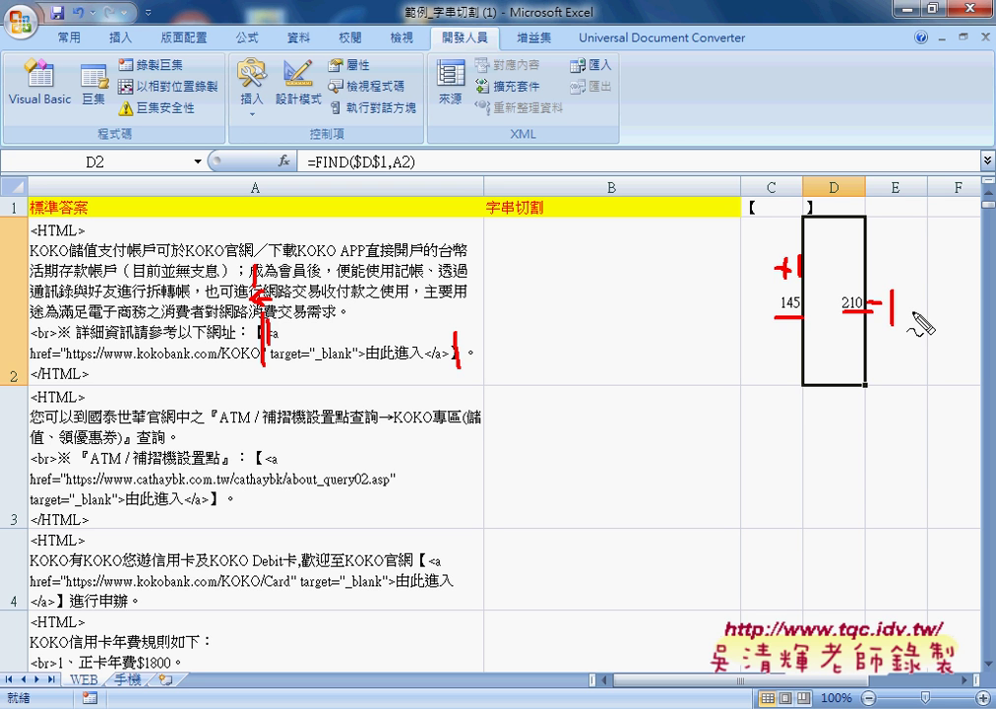
key("Escape")
- Start a formula in B2 and insert the MID function from the function picker
left_click(634, 306)
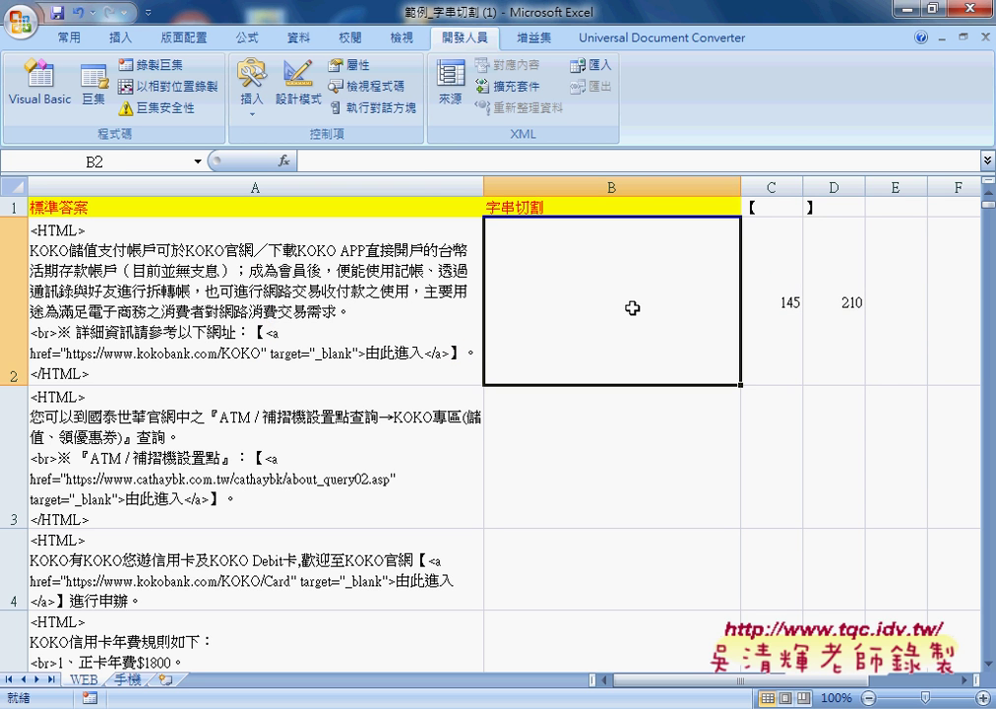
left_click(317, 163)
left_click(283, 160)
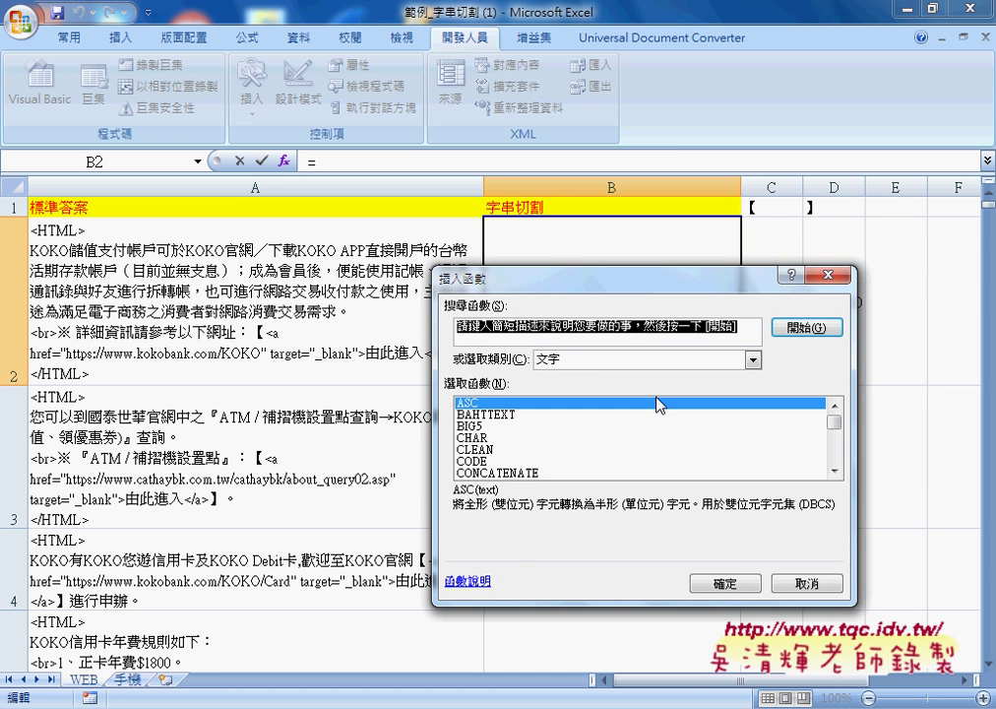
left_click(837, 472)
left_click(836, 472)
left_click(837, 473)
left_click(837, 472)
left_click(837, 473)
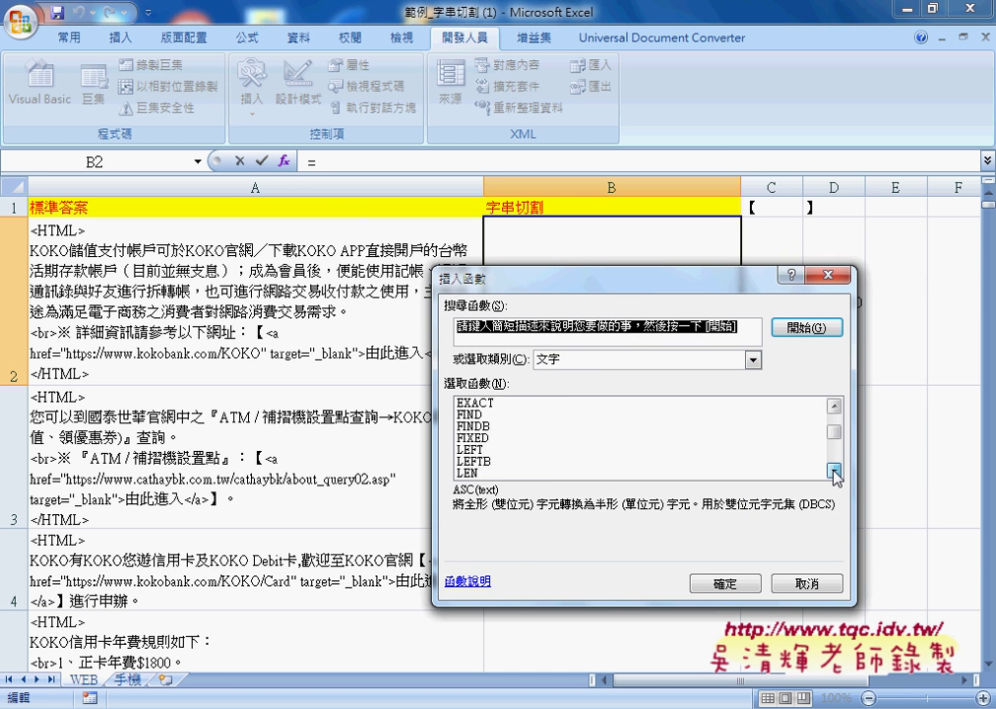
left_click(837, 472)
left_click(836, 473)
left_click(837, 473)
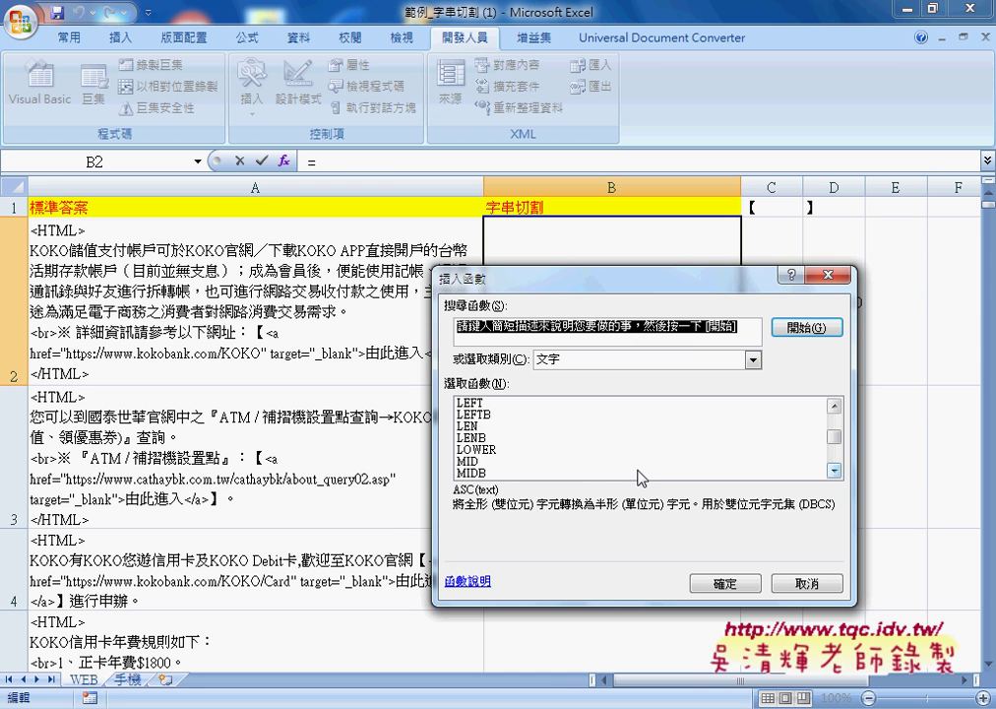
left_click(473, 473)
left_click(733, 583)
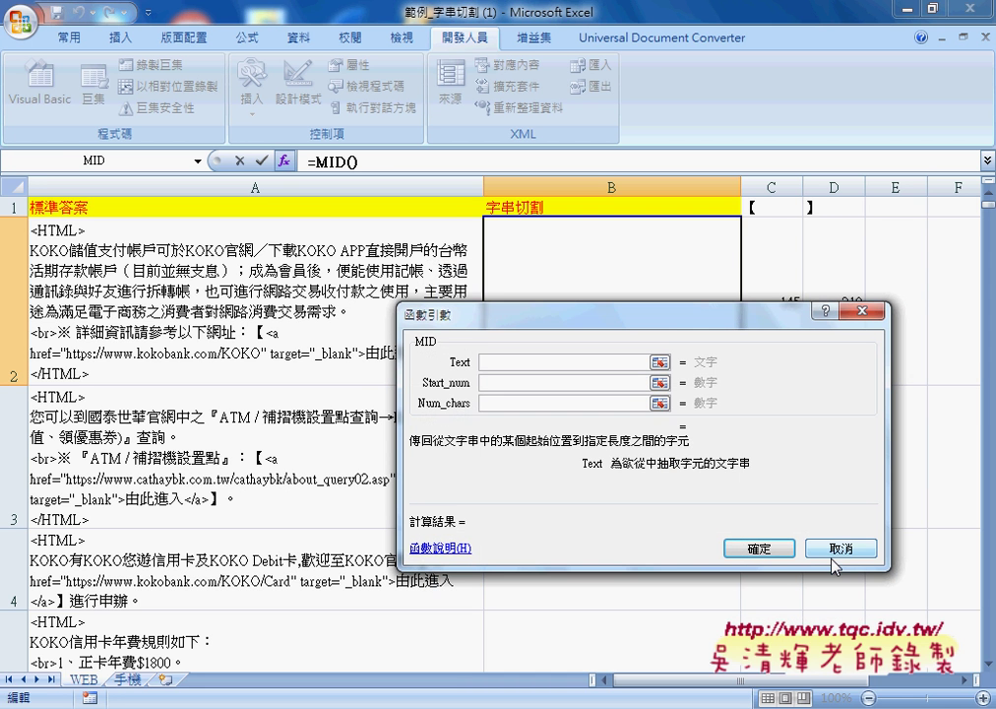
- Enter A2, C2 and D2-C2 as the MID text, start and length arguments
left_click(271, 222)
key("Tab")
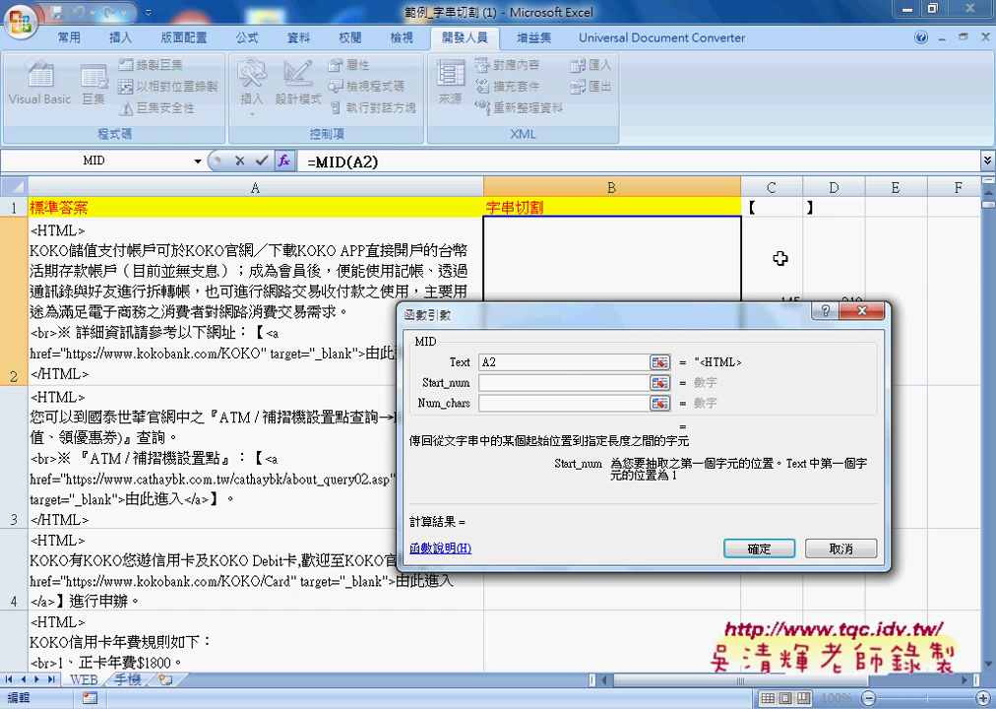
left_click(779, 258)
left_click(523, 403)
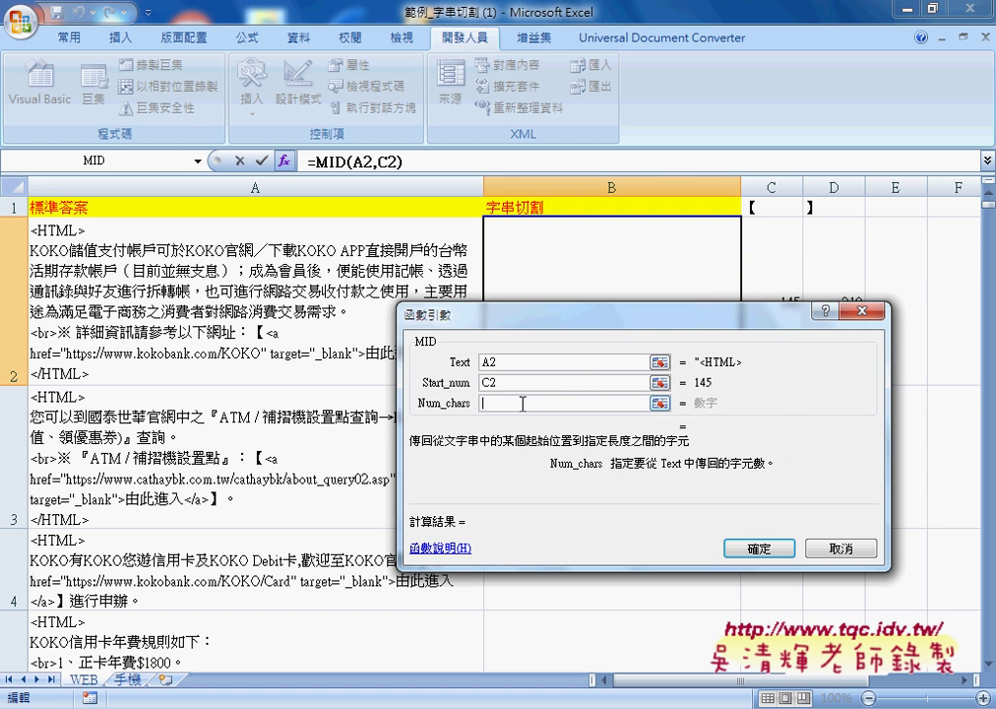
left_click(837, 267)
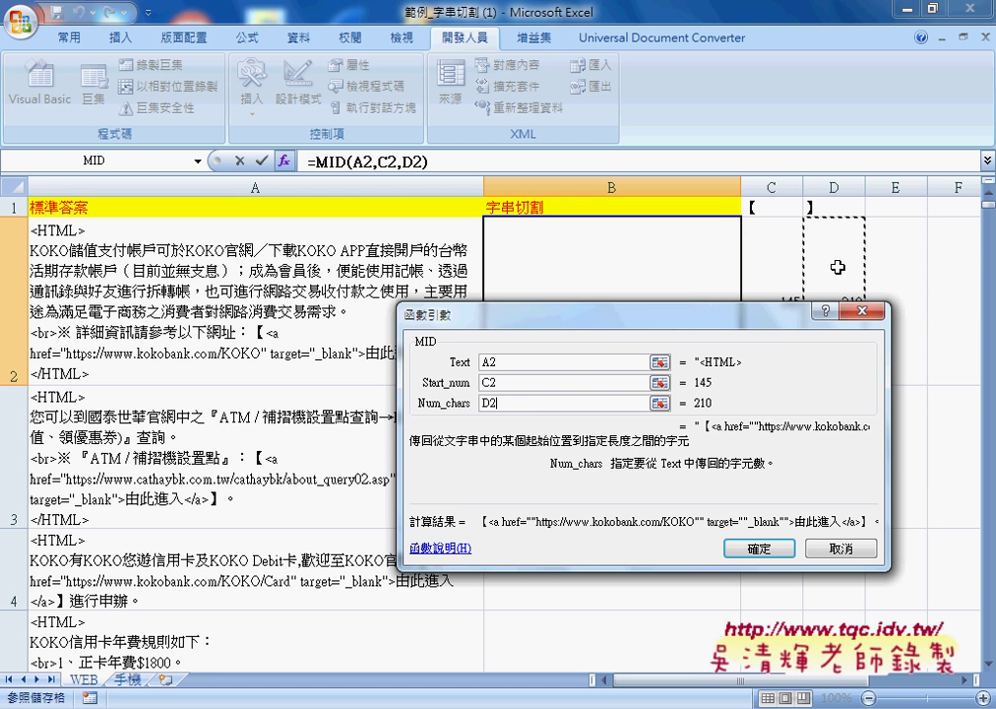
type("-")
left_click(768, 267)
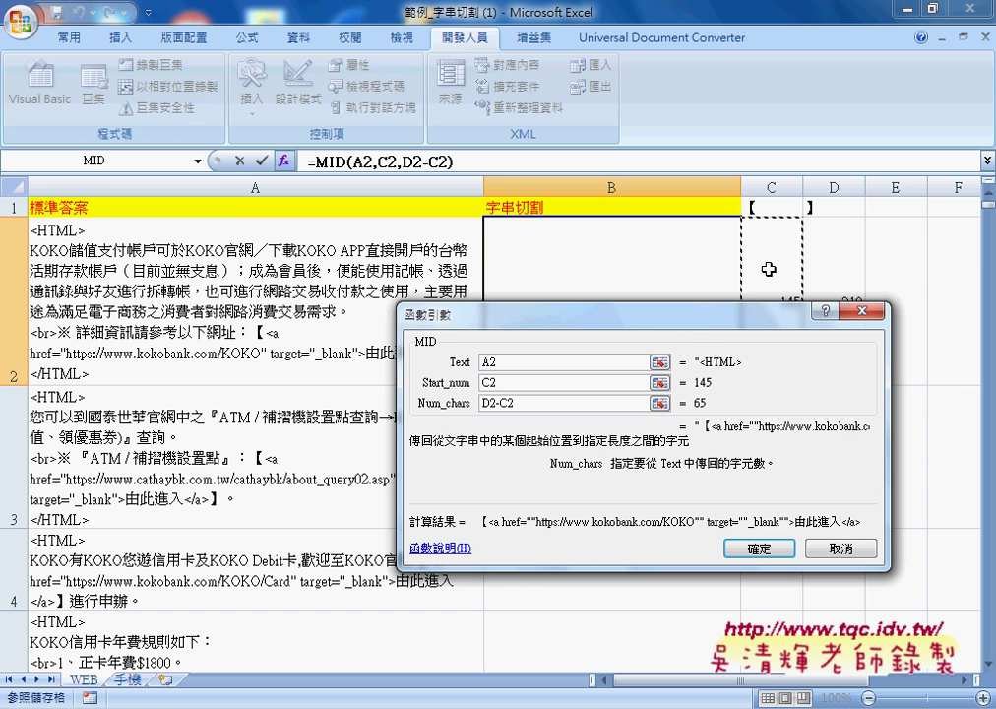
left_click_drag(551, 313, 458, 392)
- Finish the MID formula, then edit B2 to =MID(A2,C2+1,D2-C2-1)
left_click(689, 622)
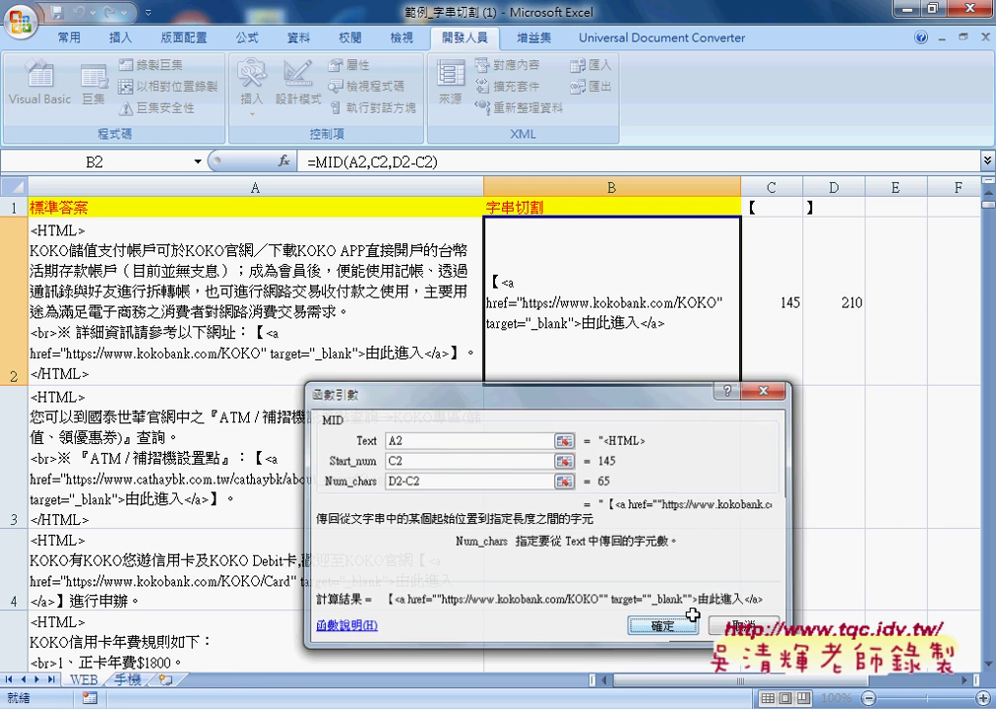
left_click(780, 316)
left_click(574, 327)
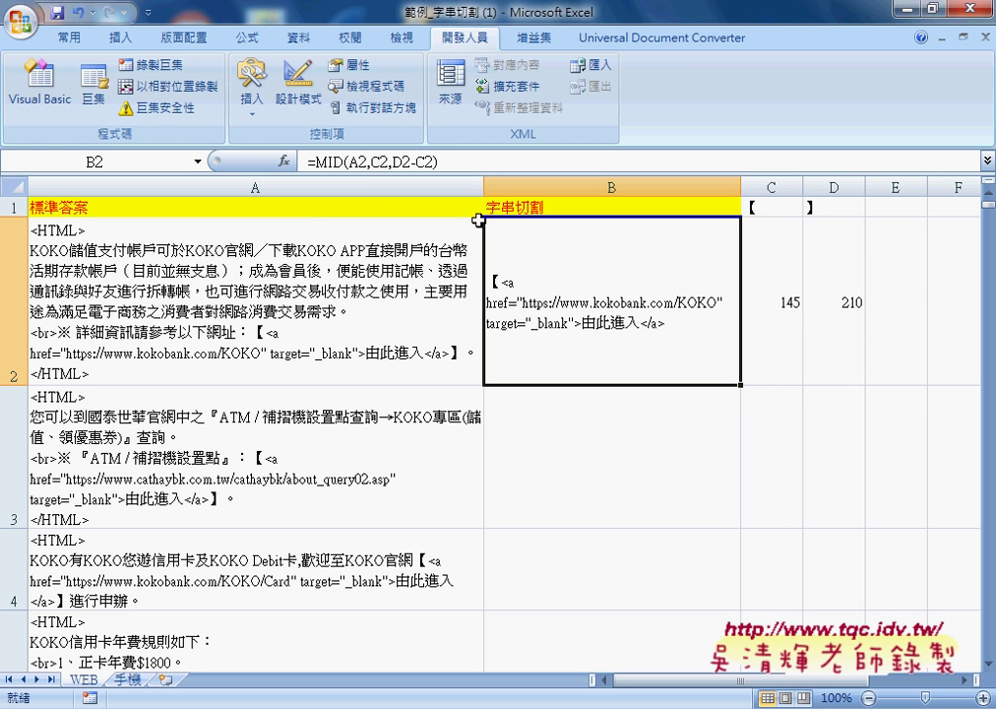
left_click(389, 160)
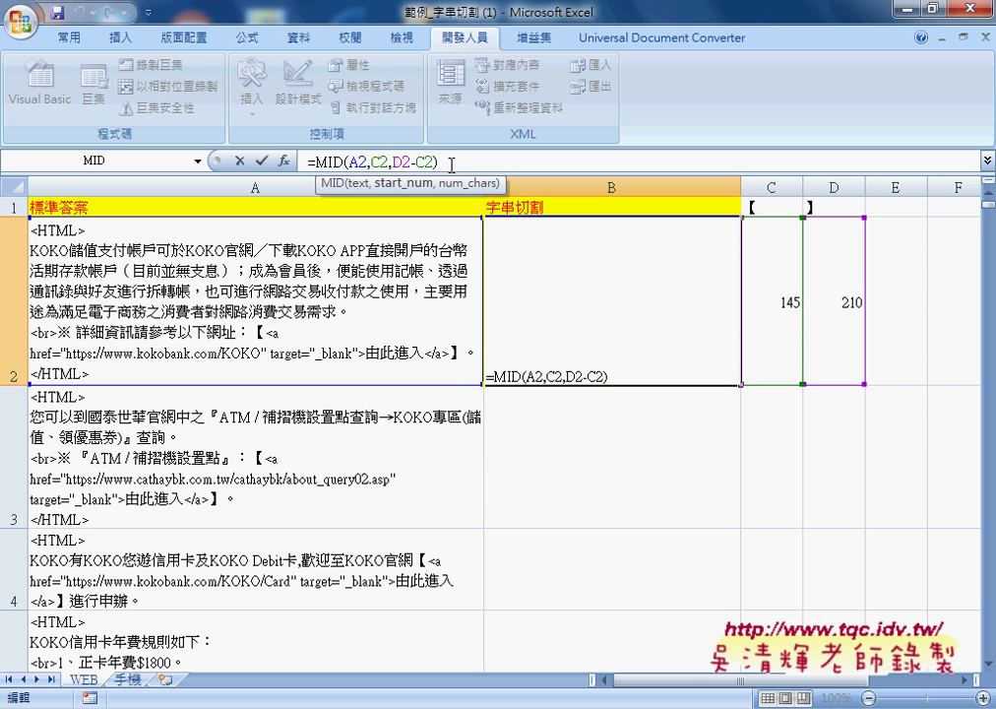
type("+1")
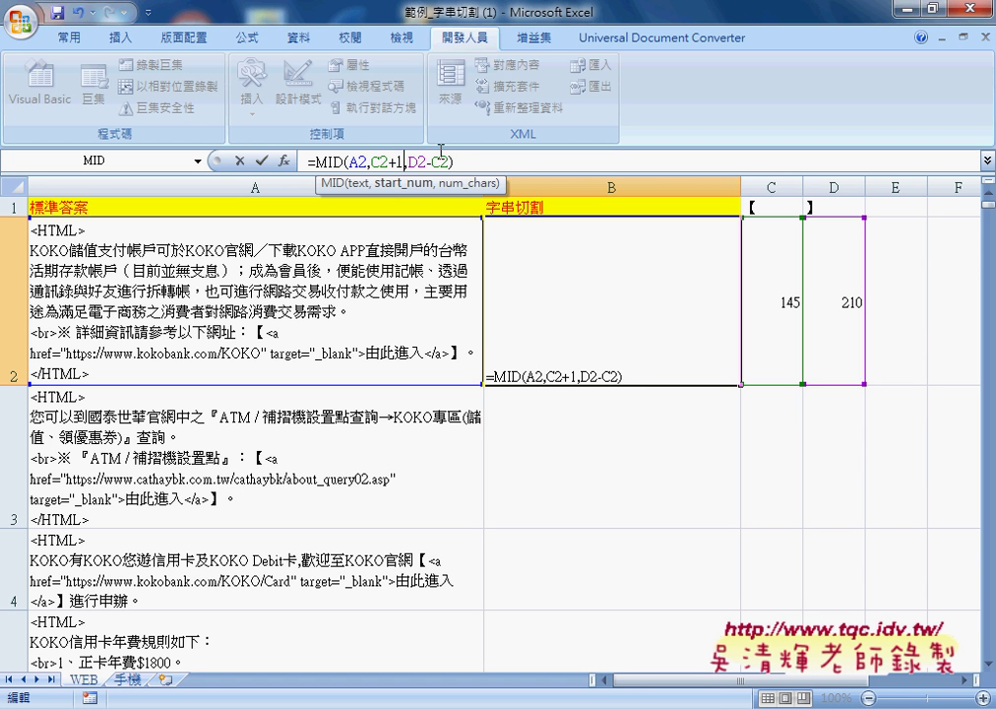
type("-1")
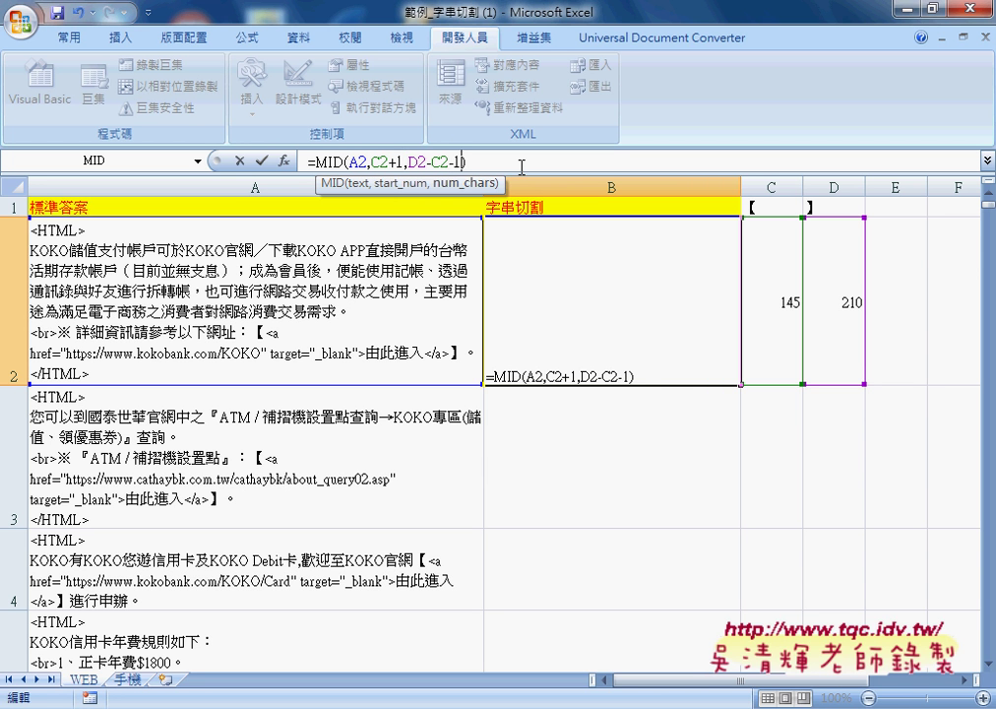
left_click(262, 160)
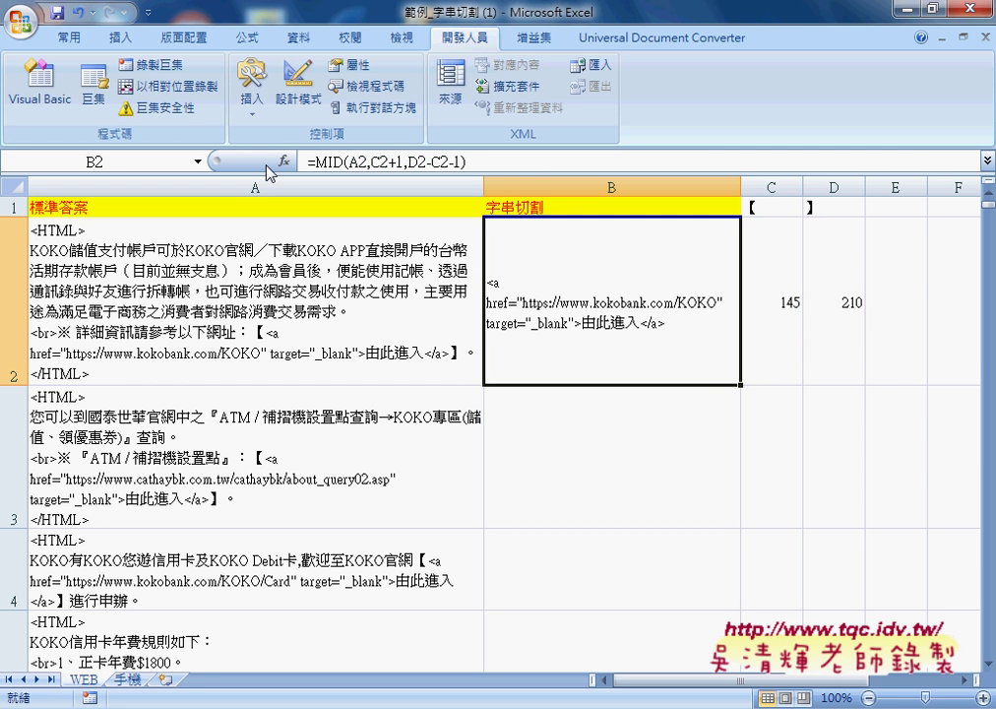
- Fill the B2 MID and C2, D2 FIND formulas down through rows 3–4
double_click(740, 383)
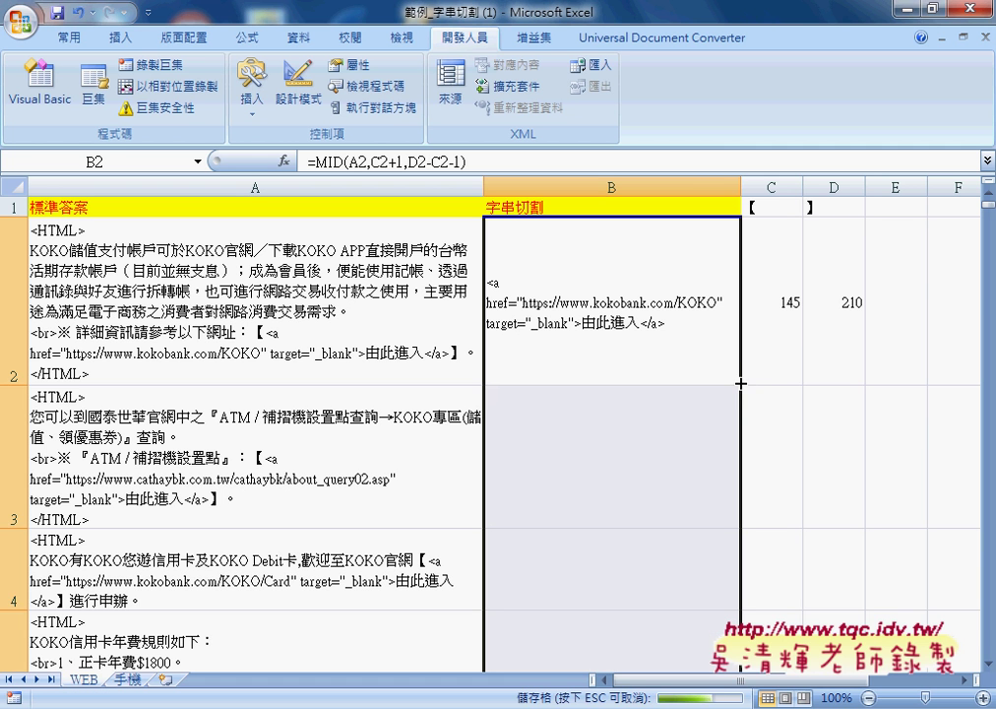
left_click(784, 341)
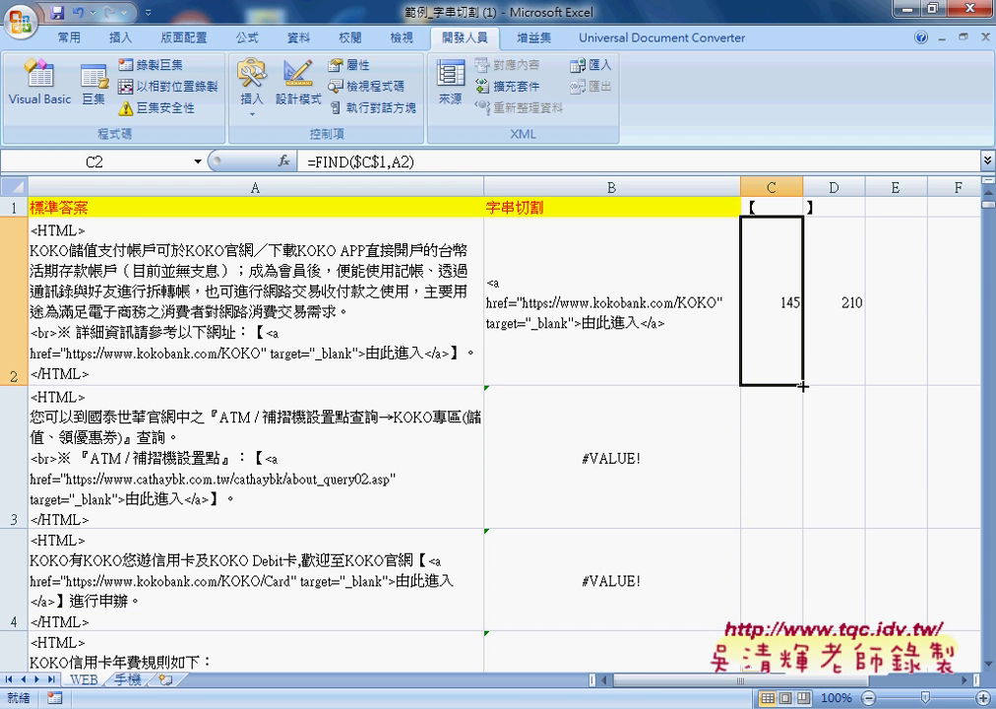
double_click(803, 385)
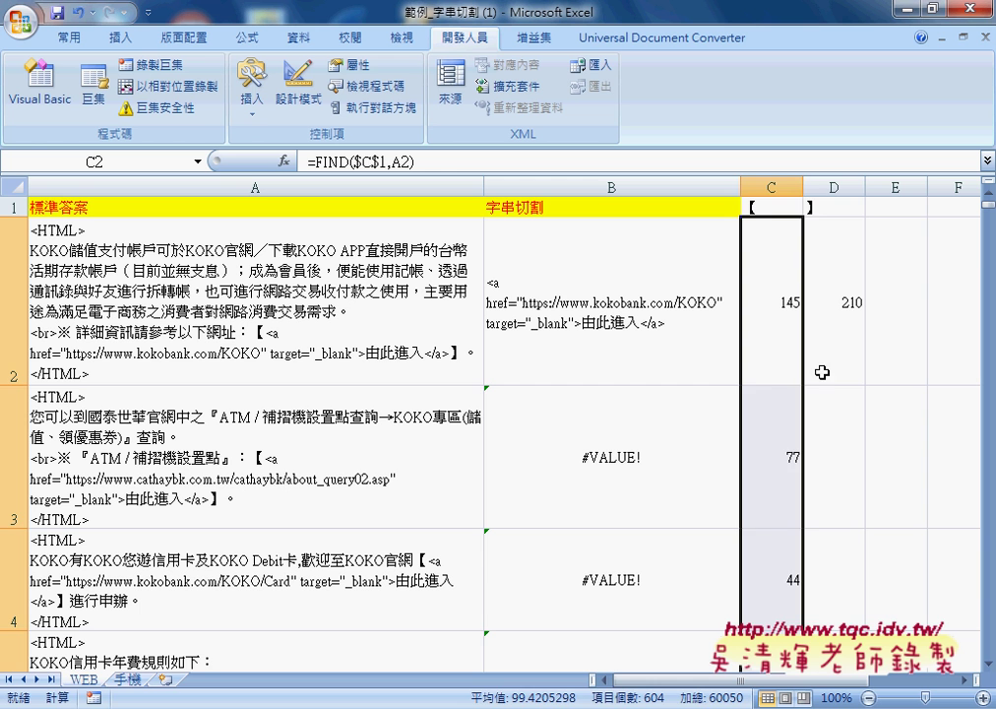
left_click(835, 325)
double_click(866, 384)
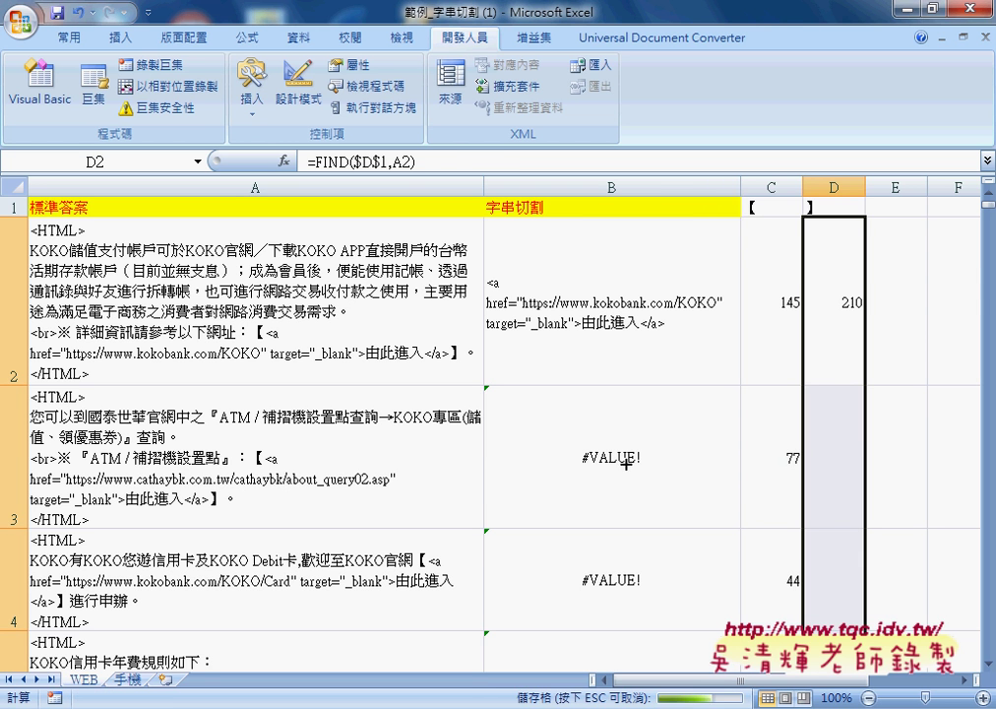
left_click(536, 286)
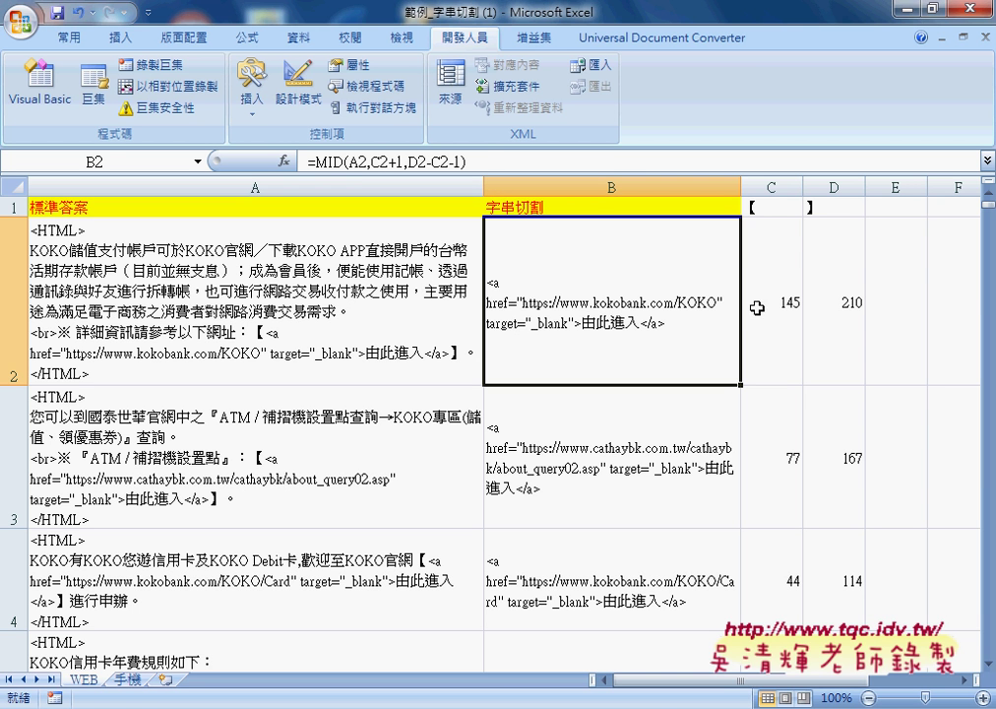
- Select columns C:D, scroll through the results, and inspect B13 returning 設定
left_click_drag(773, 186, 819, 181)
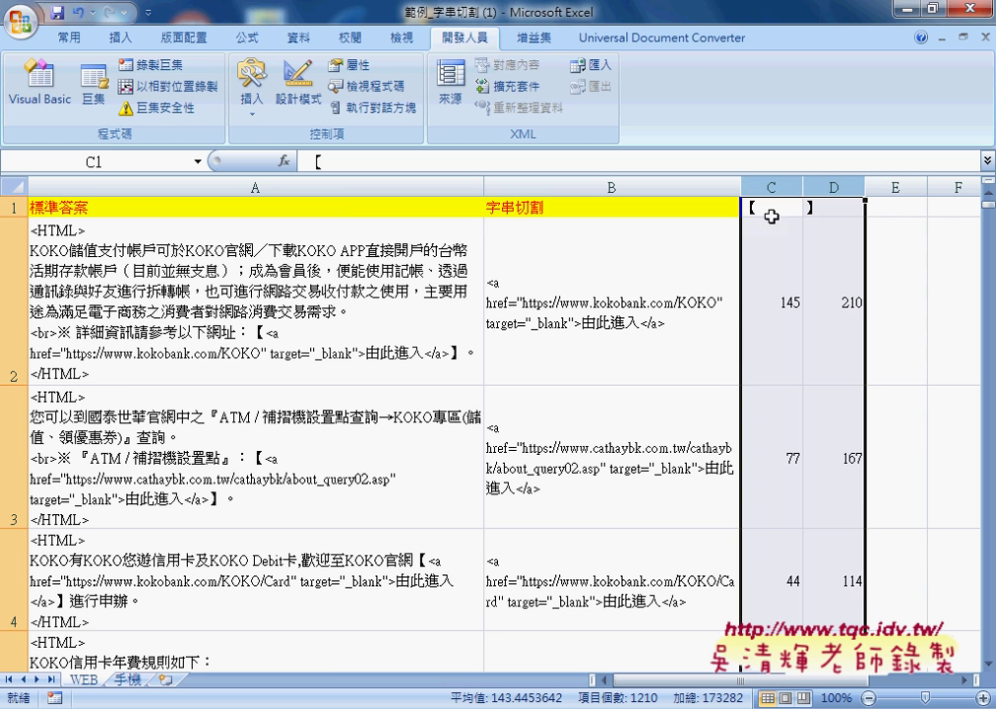
scroll(637, 431, "down", 2)
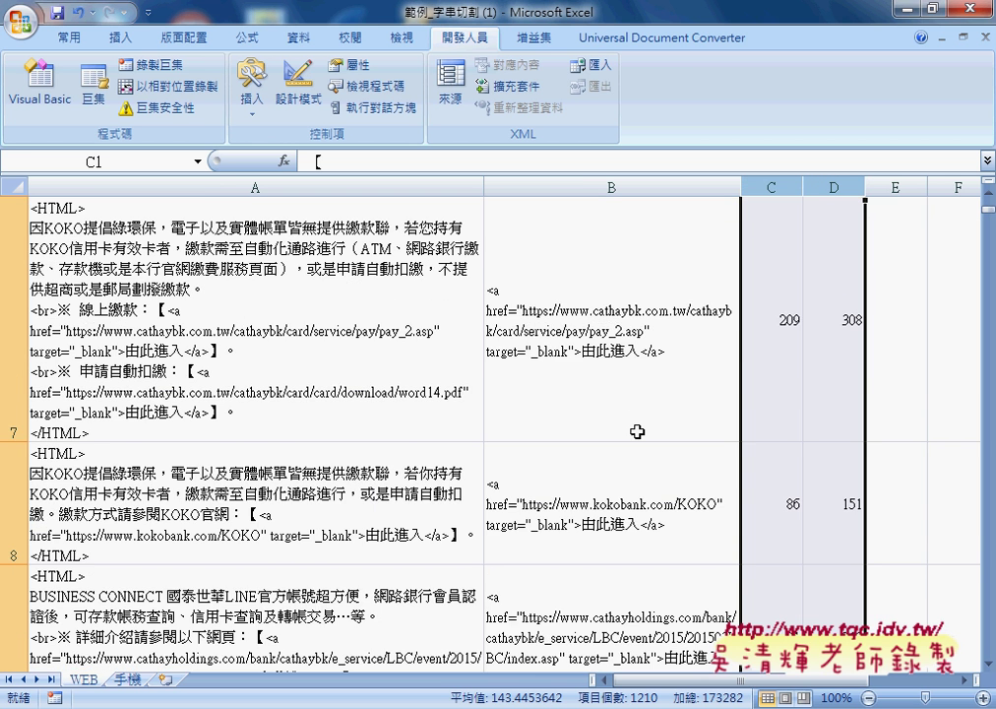
scroll(637, 431, "down", 2)
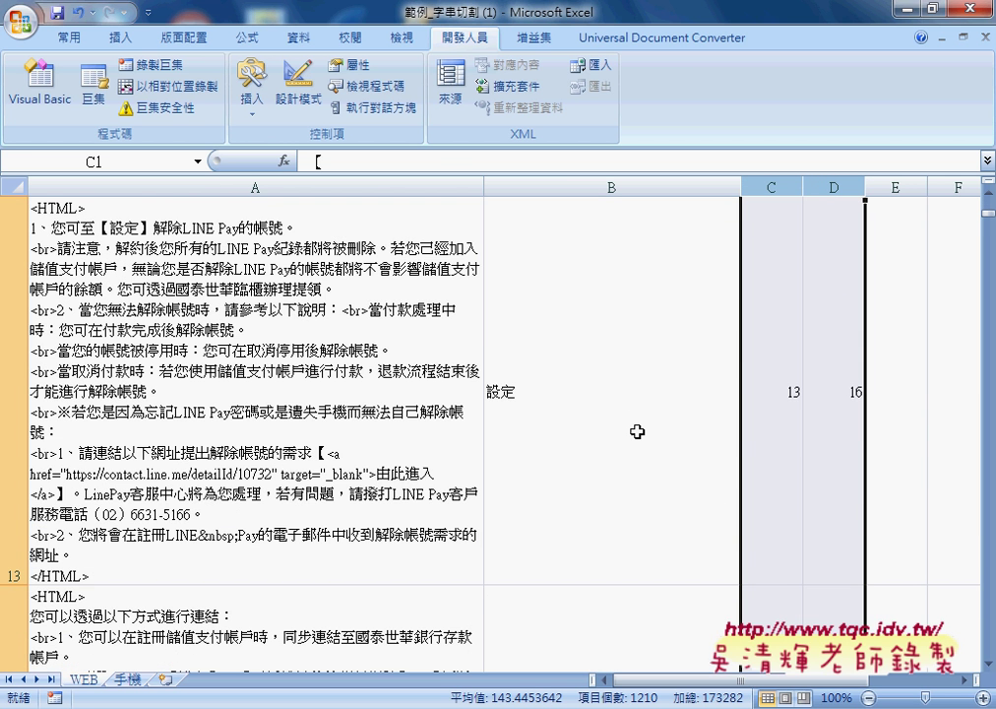
scroll(637, 432, "up", 1)
scroll(637, 431, "up", 1)
scroll(637, 431, "up", 2)
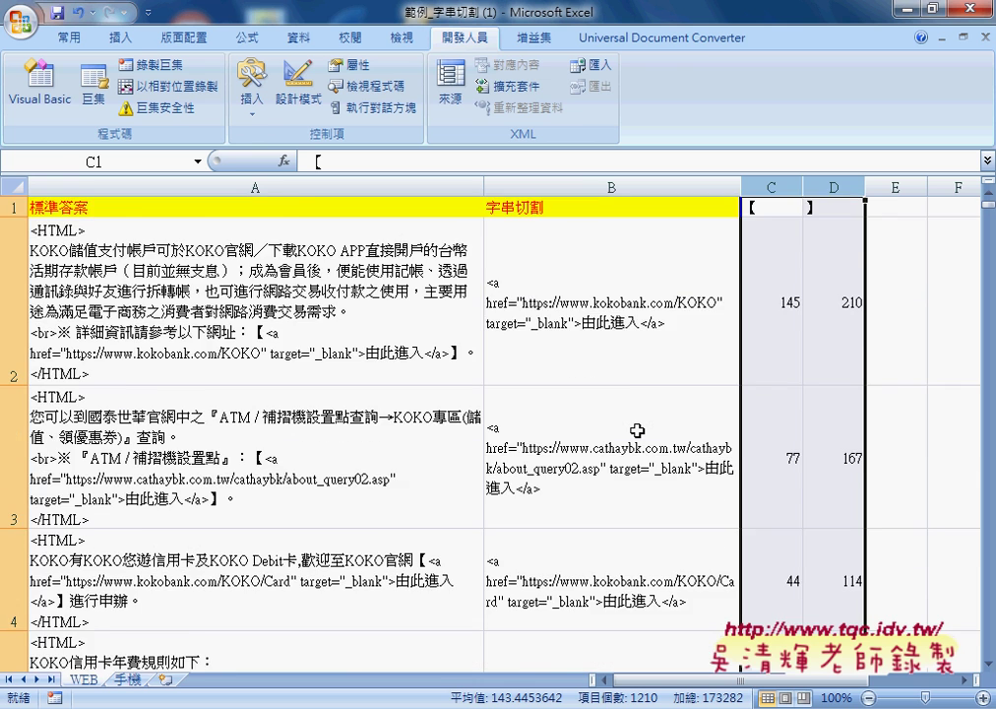
scroll(637, 429, "down", 1)
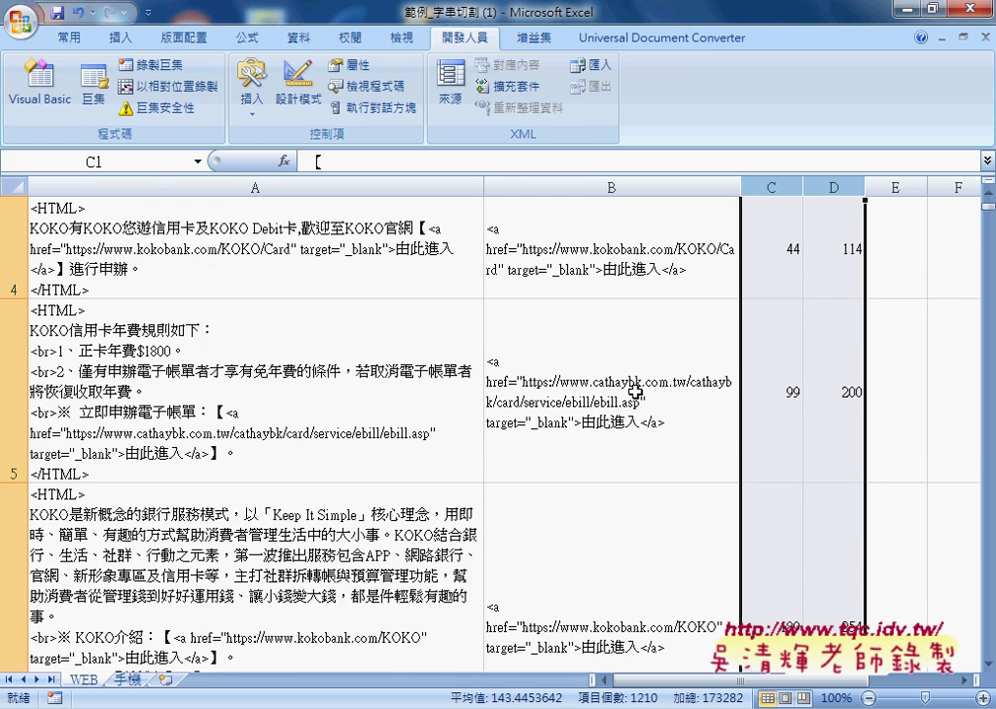
scroll(636, 392, "down", 1)
scroll(636, 392, "down", 1)
scroll(636, 392, "down", 1)
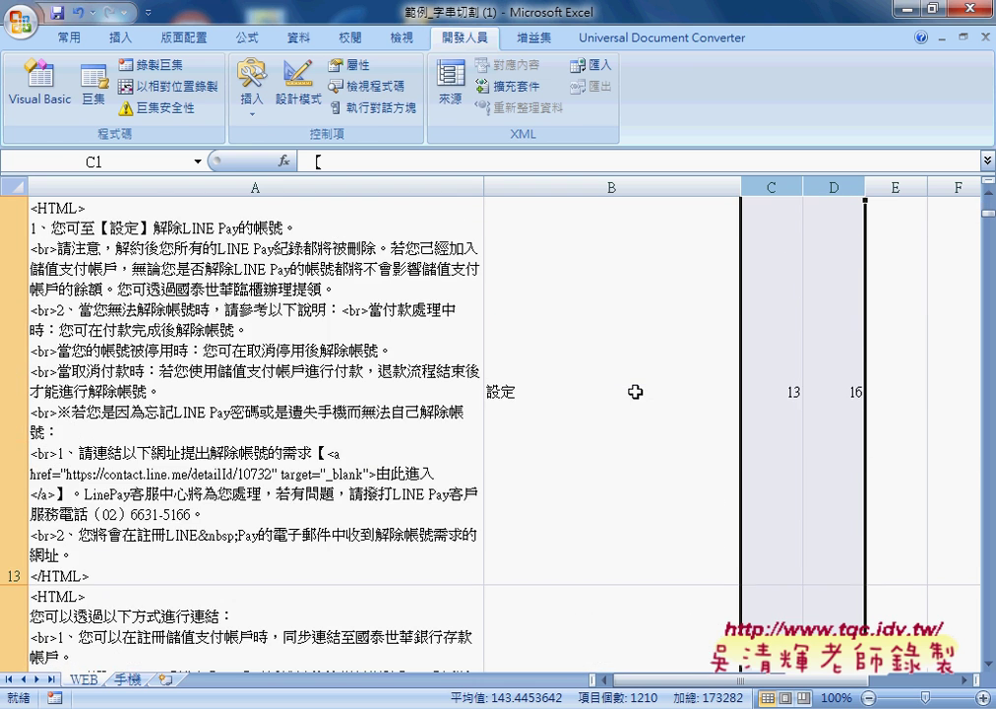
left_click(635, 391)
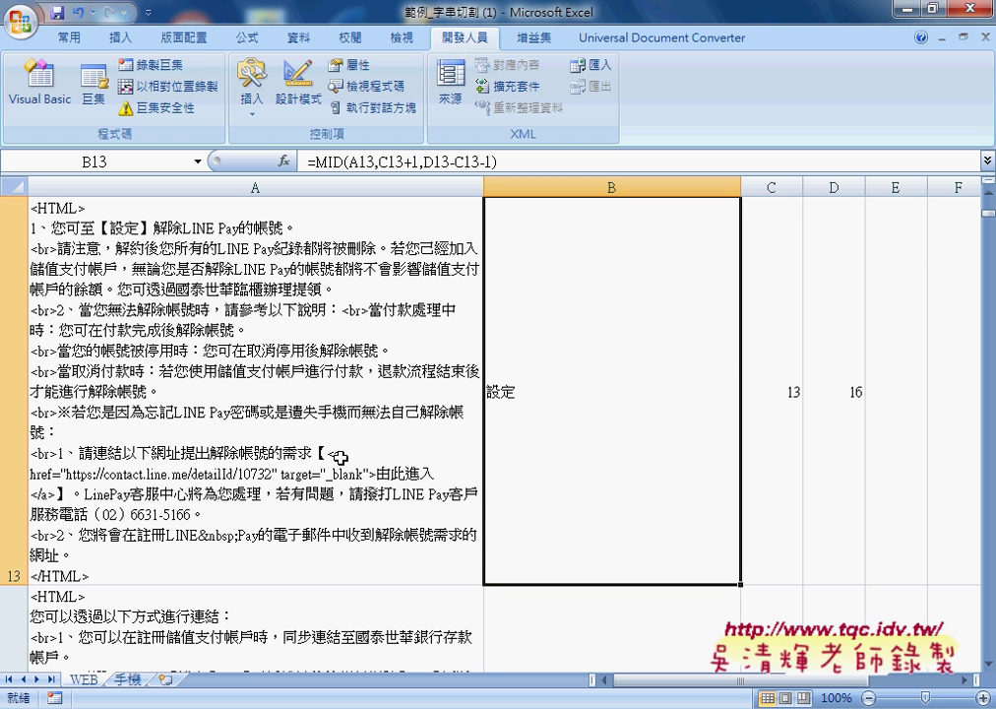
scroll(339, 457, "down", 2)
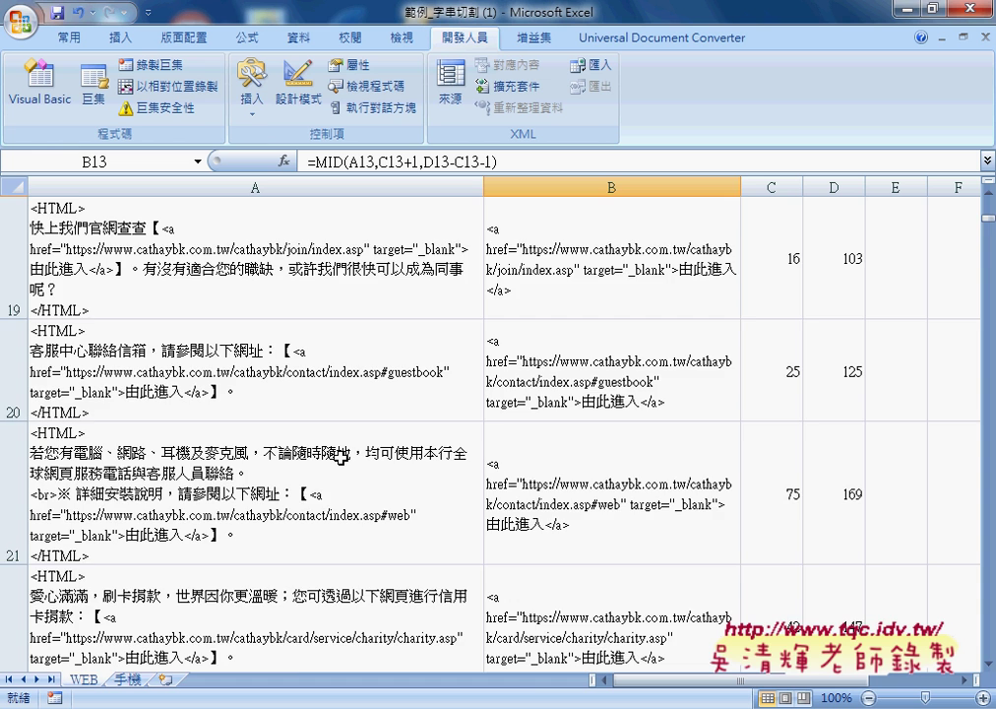
scroll(340, 456, "up", 2)
scroll(340, 455, "up", 4)
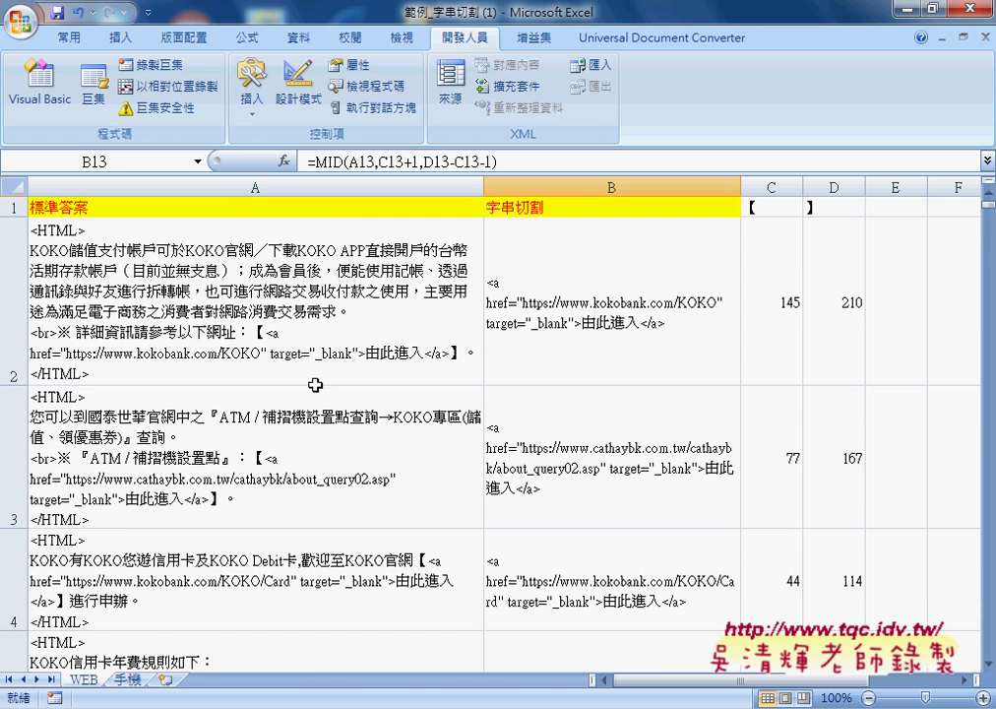
scroll(322, 435, "down", 3)
scroll(318, 435, "down", 3)
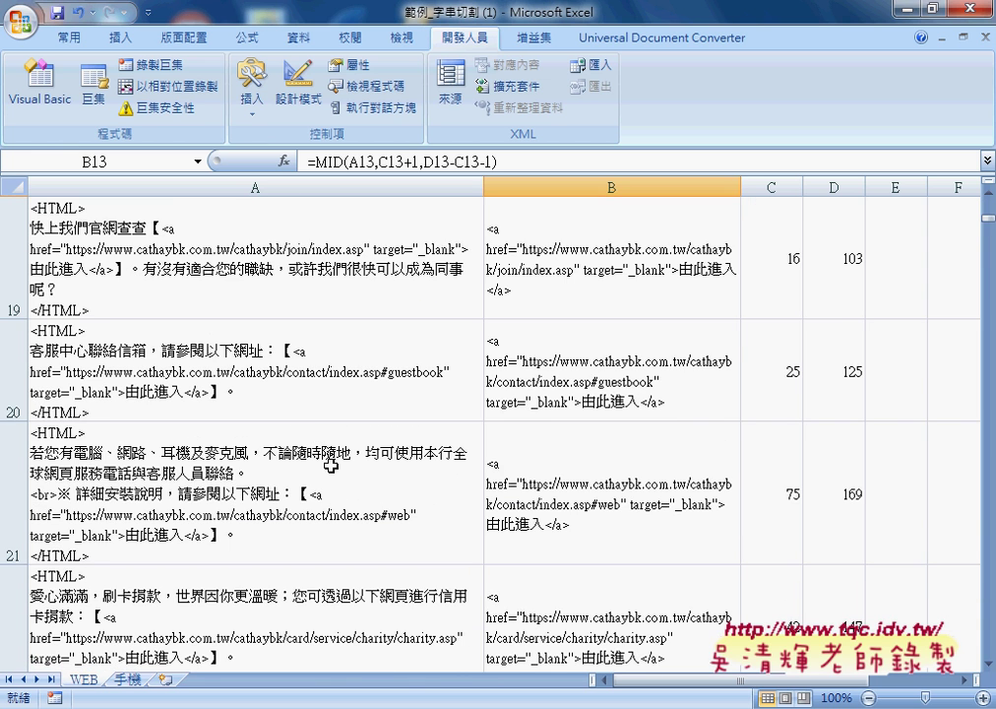
scroll(327, 445, "up", 2)
scroll(332, 448, "up", 2)
scroll(332, 448, "up", 2)
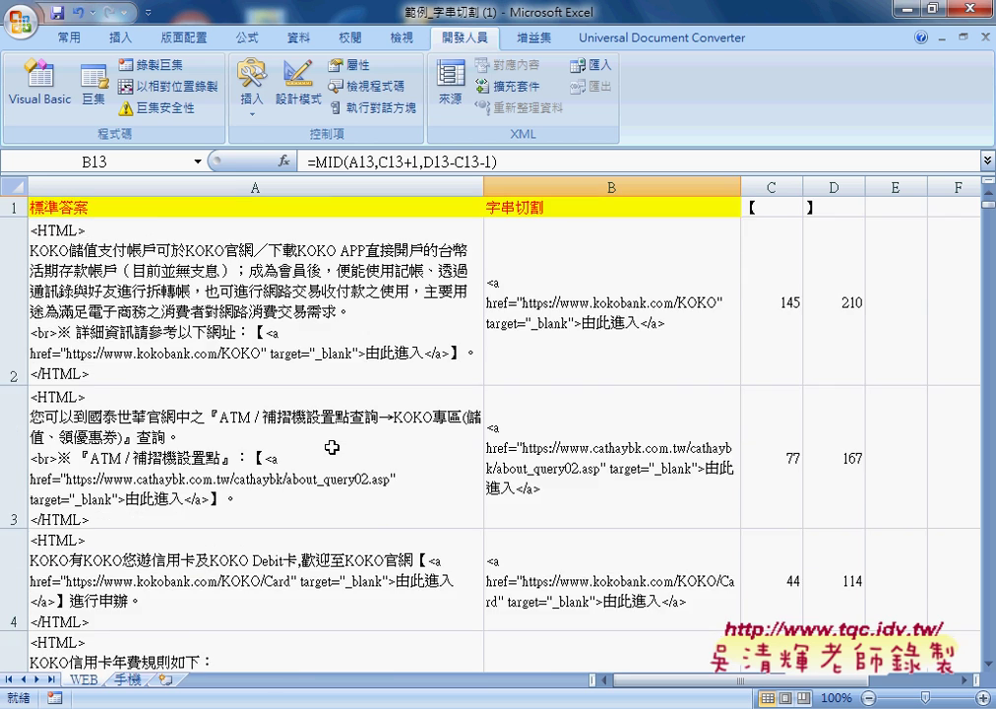
scroll(332, 448, "down", 3)
scroll(332, 447, "down", 2)
scroll(263, 353, "up", 1)
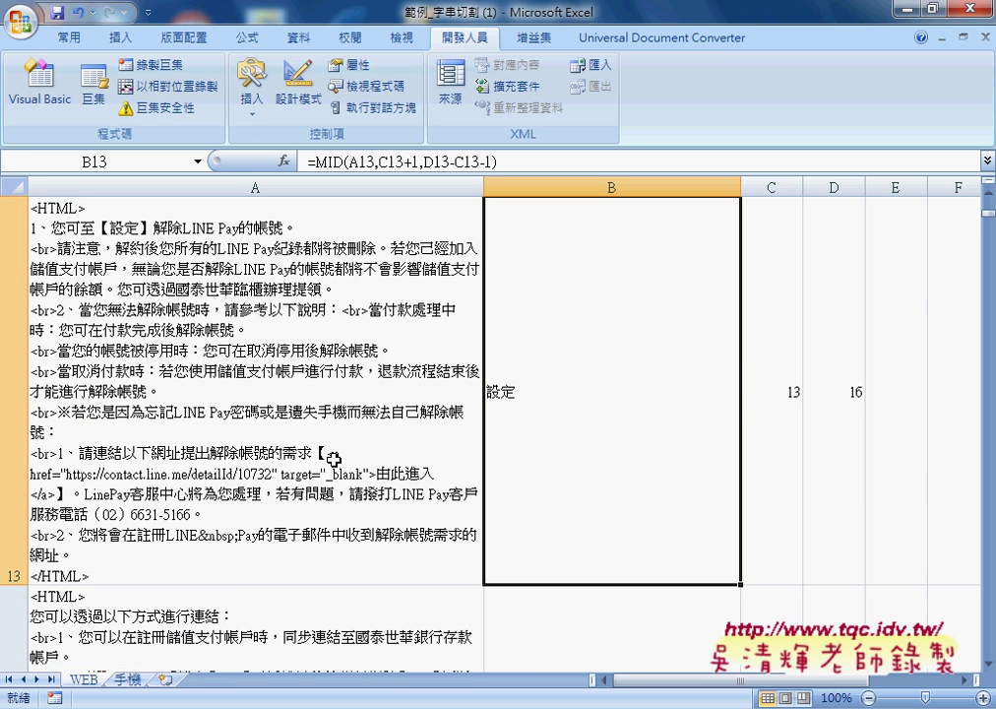
double_click(334, 459)
left_click_drag(334, 456, 316, 456)
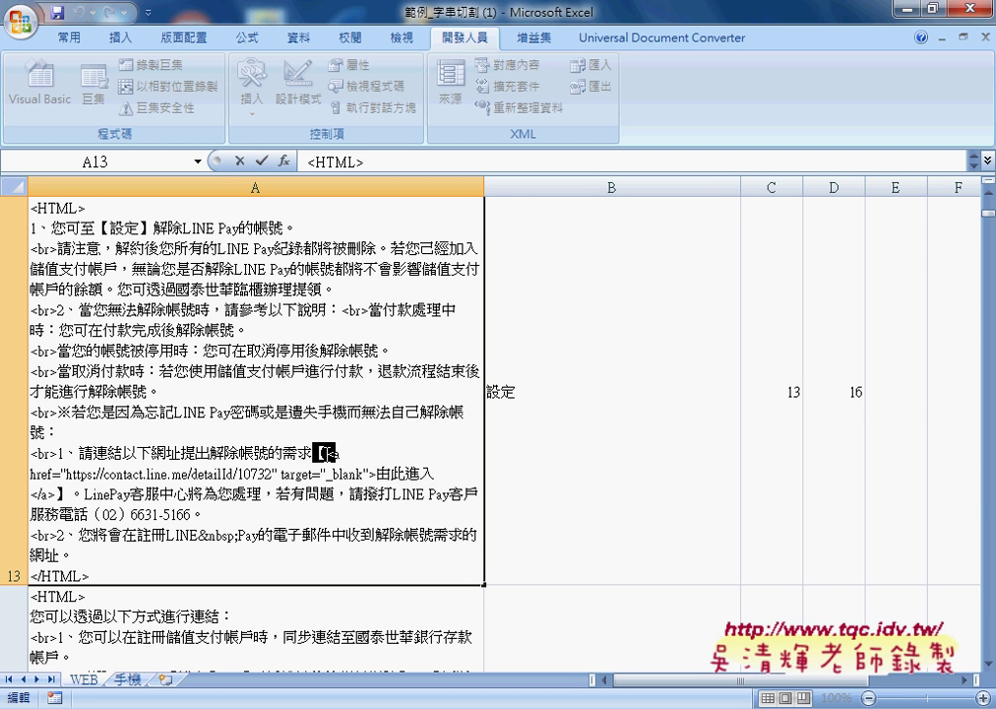
left_click_drag(47, 492, 69, 492)
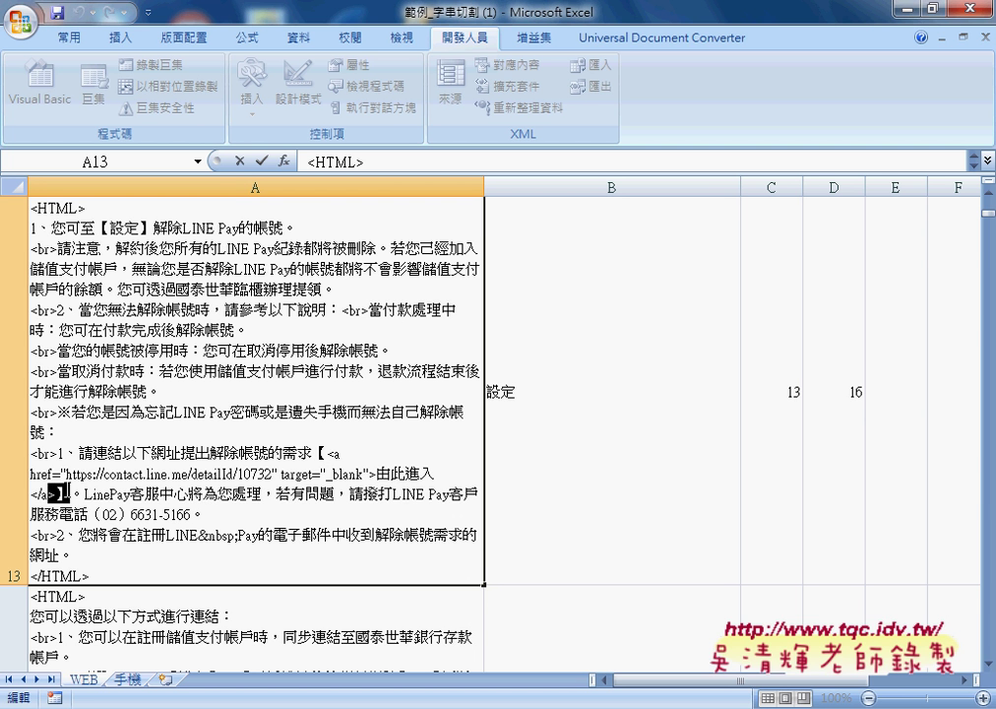
scroll(57, 389, "up", 4)
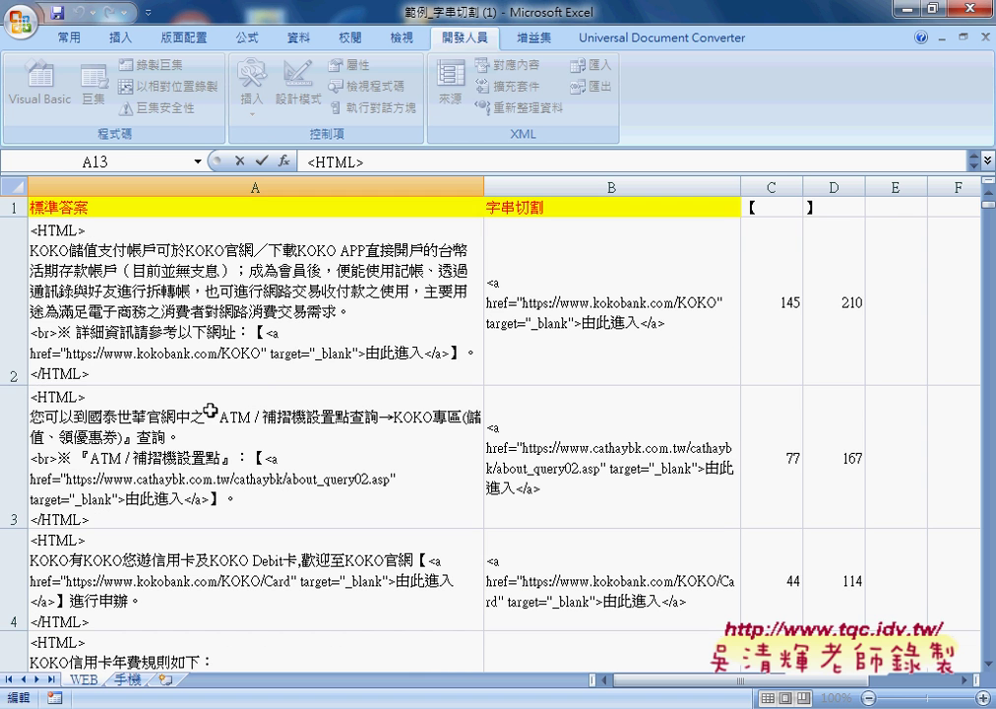
left_click(288, 328)
double_click(287, 328)
left_click_drag(264, 332, 250, 332)
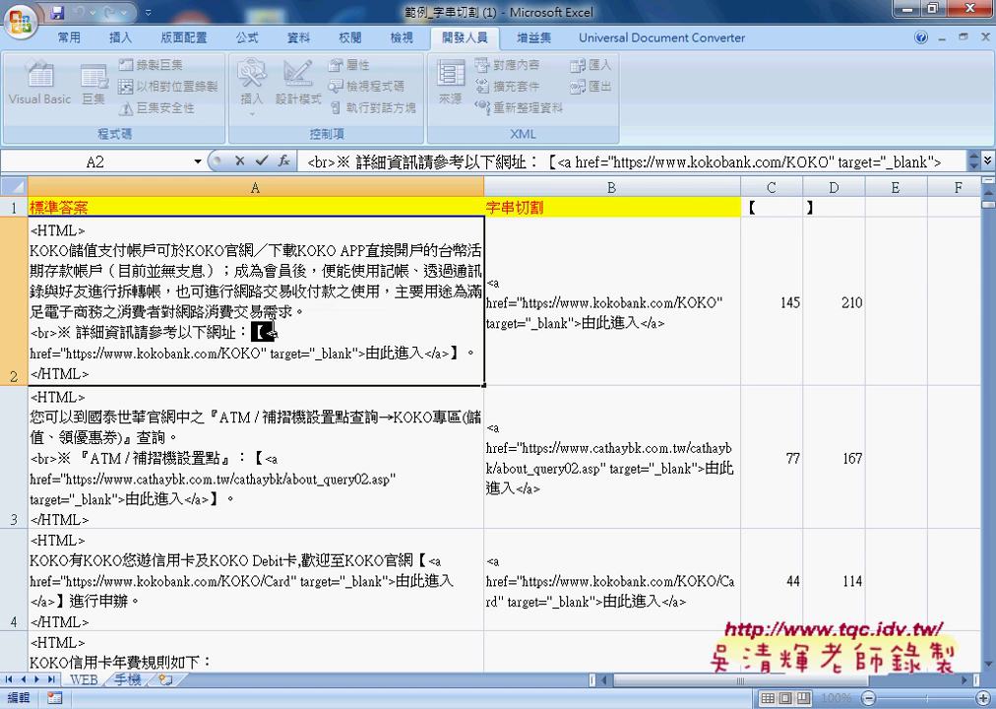
- Copy 【< and >】 from A2's text into C1 and D1 as the new delimiters
key("ctrl+c")
left_click(239, 161)
left_click(783, 208)
key("ctrl+v")
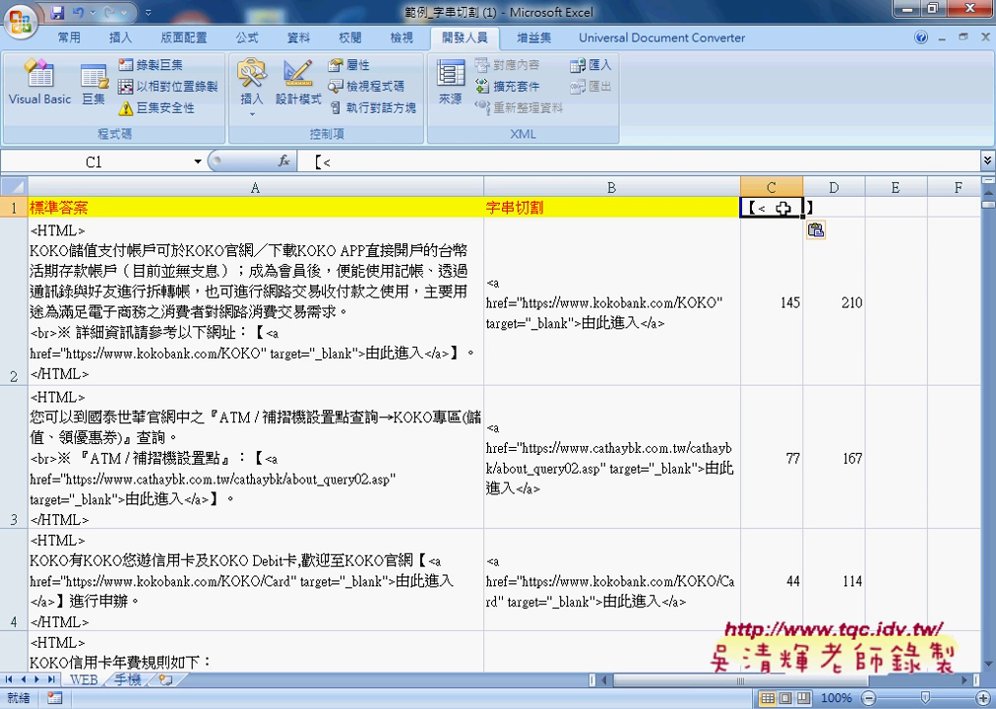
double_click(331, 280)
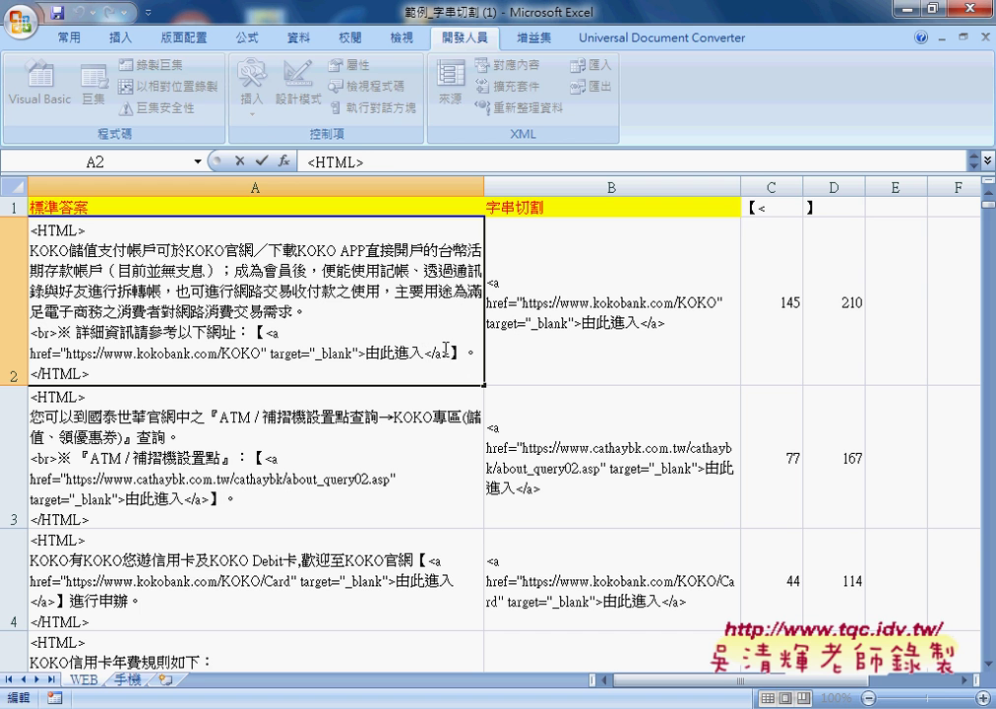
left_click_drag(446, 348, 462, 349)
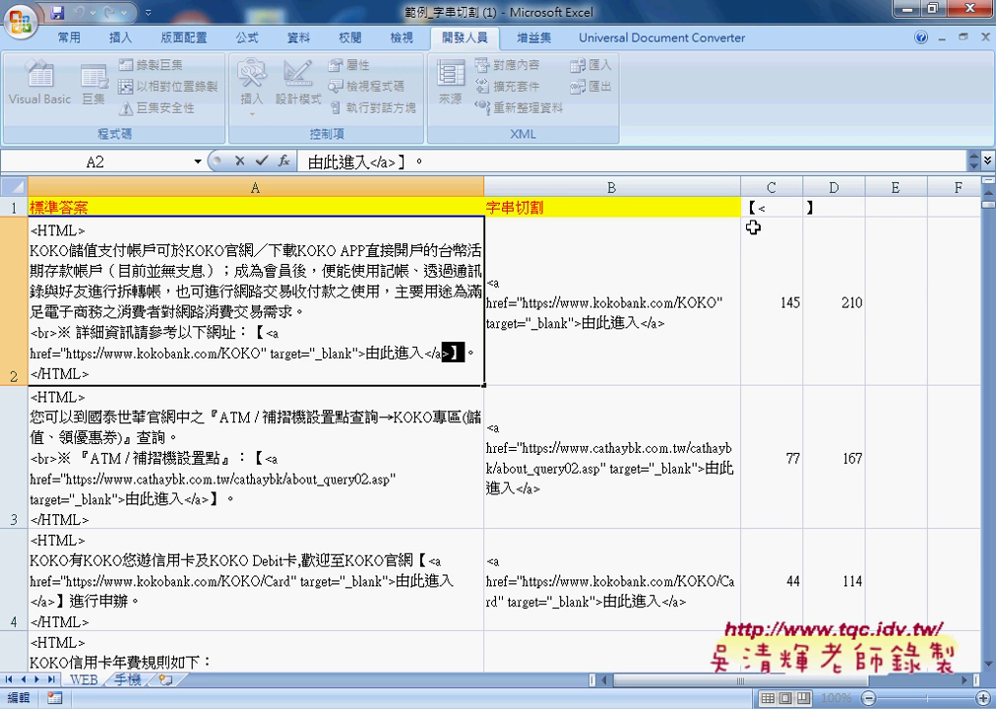
key("ctrl+c")
left_click(832, 208)
key("ctrl+v")
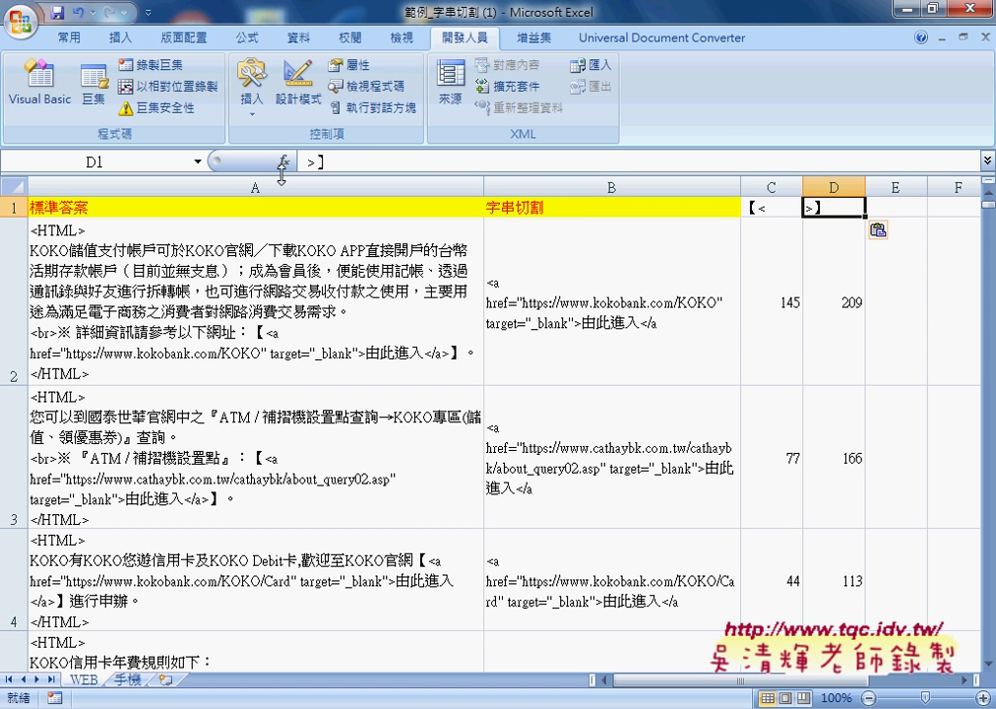
- Check the updated C2, D1, D2 and B2 results, with D2 now 209
left_click(758, 325)
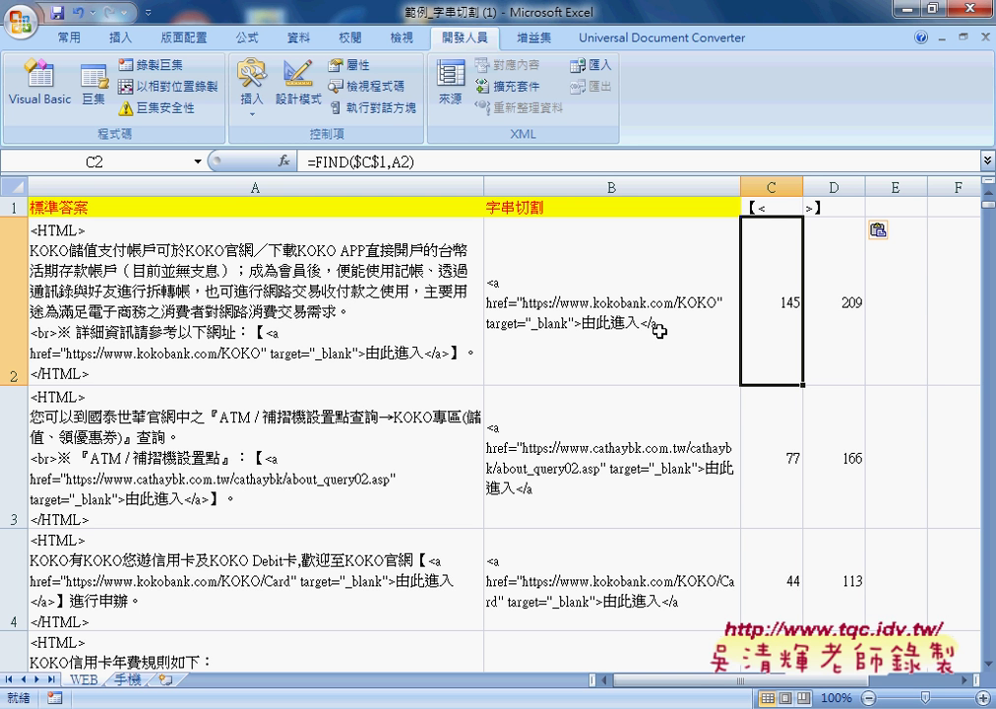
left_click(838, 206)
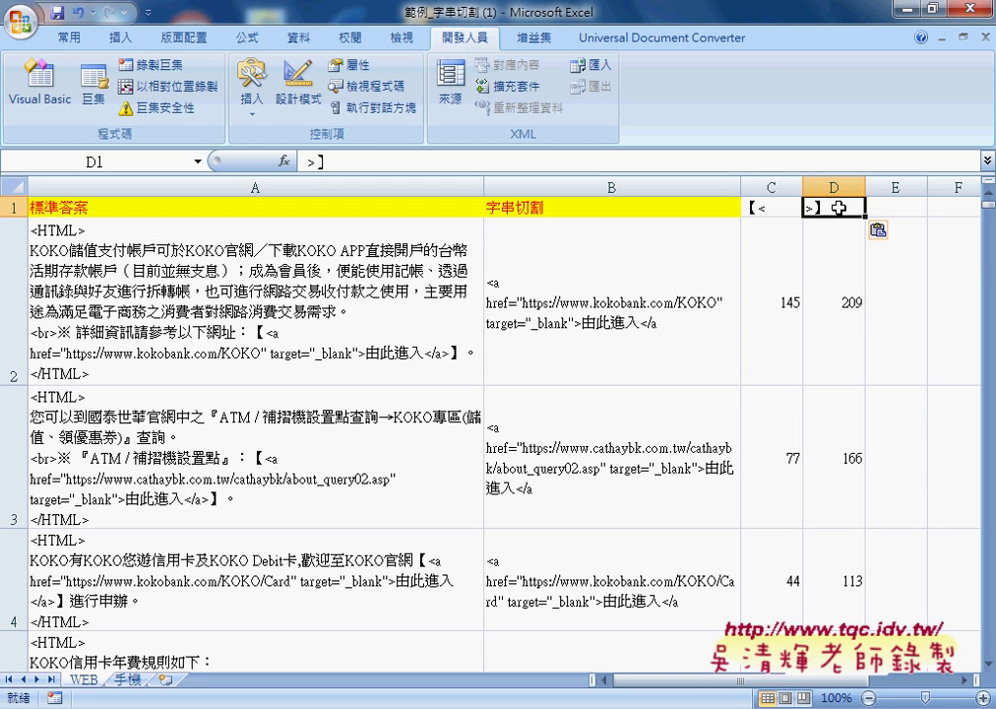
left_click(850, 310)
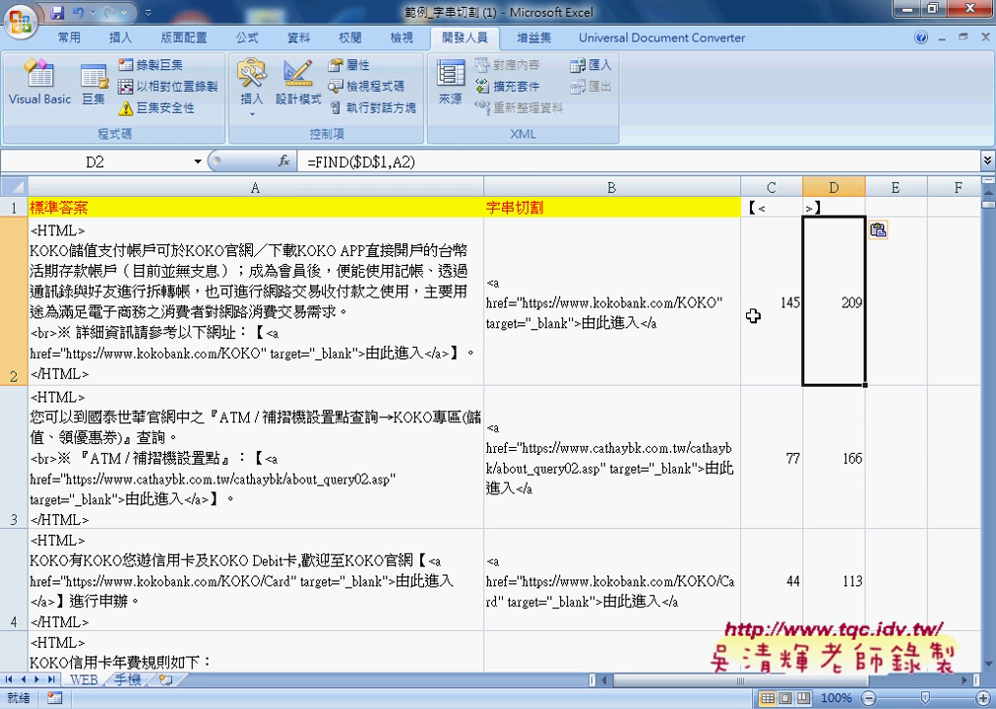
left_click(575, 318)
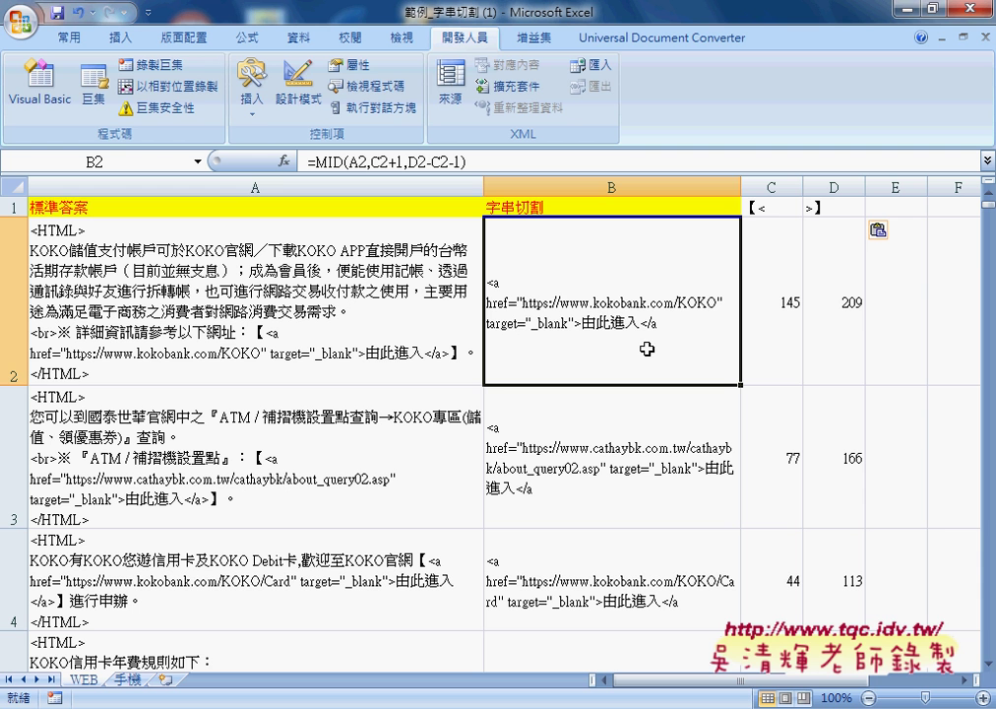
- Change B2 to =MID(A2,C2+1,D2-C2) and fill it down column B
left_click(451, 161)
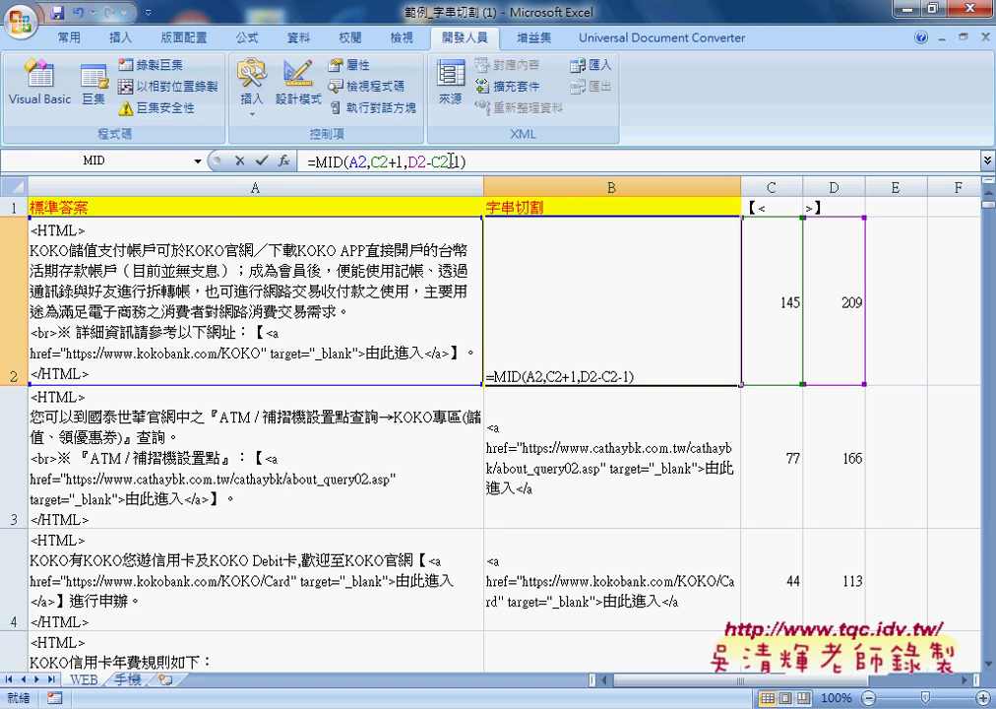
double_click(458, 161)
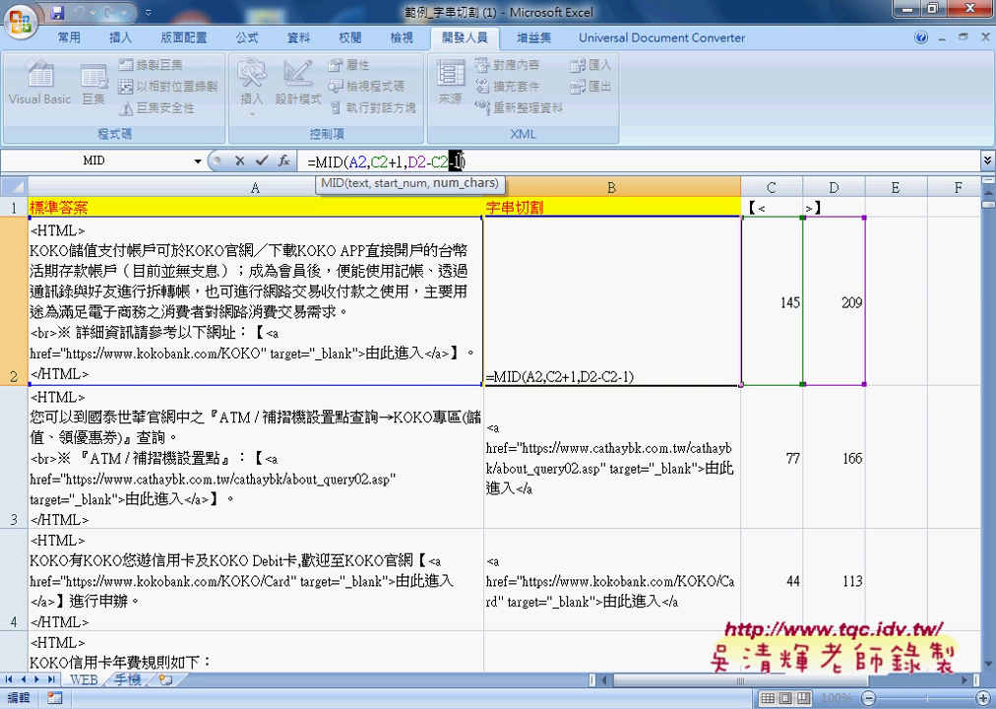
key("BackSpace")
key("BackSpace")
left_click(262, 161)
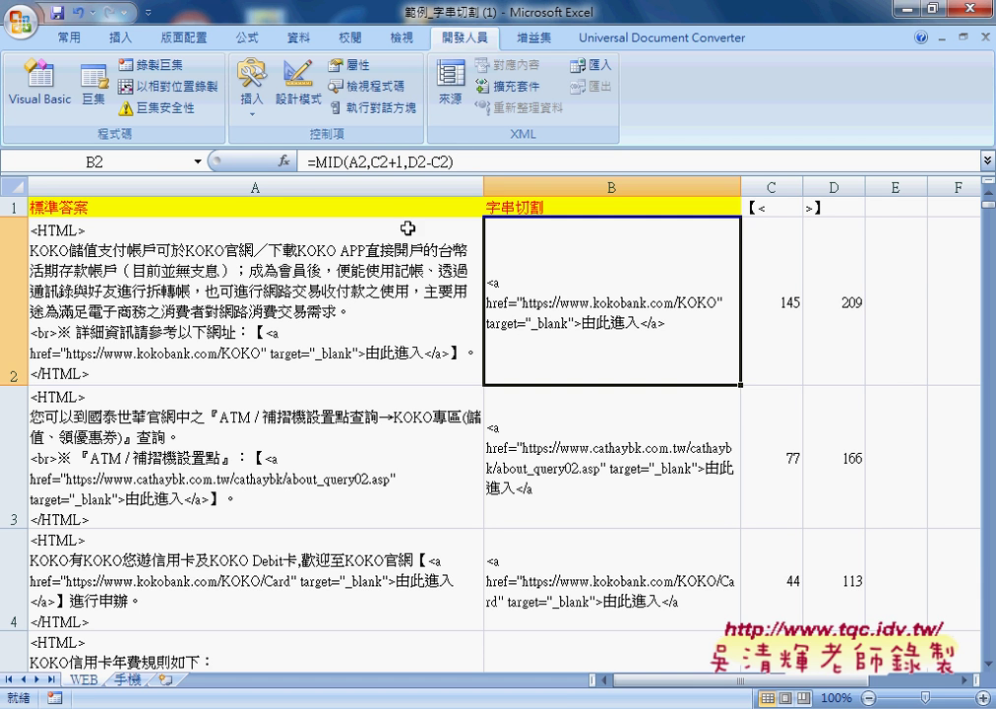
double_click(740, 384)
scroll(741, 387, "down", 5)
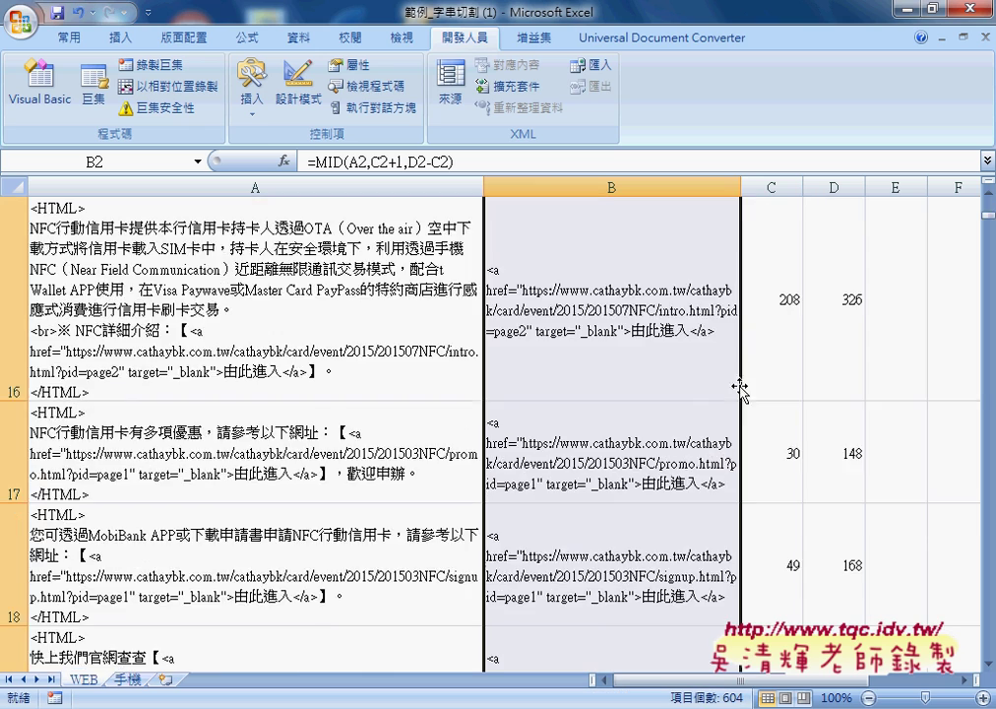
scroll(740, 387, "down", 4)
scroll(622, 389, "down", 3)
scroll(623, 388, "down", 2)
scroll(682, 389, "down", 4)
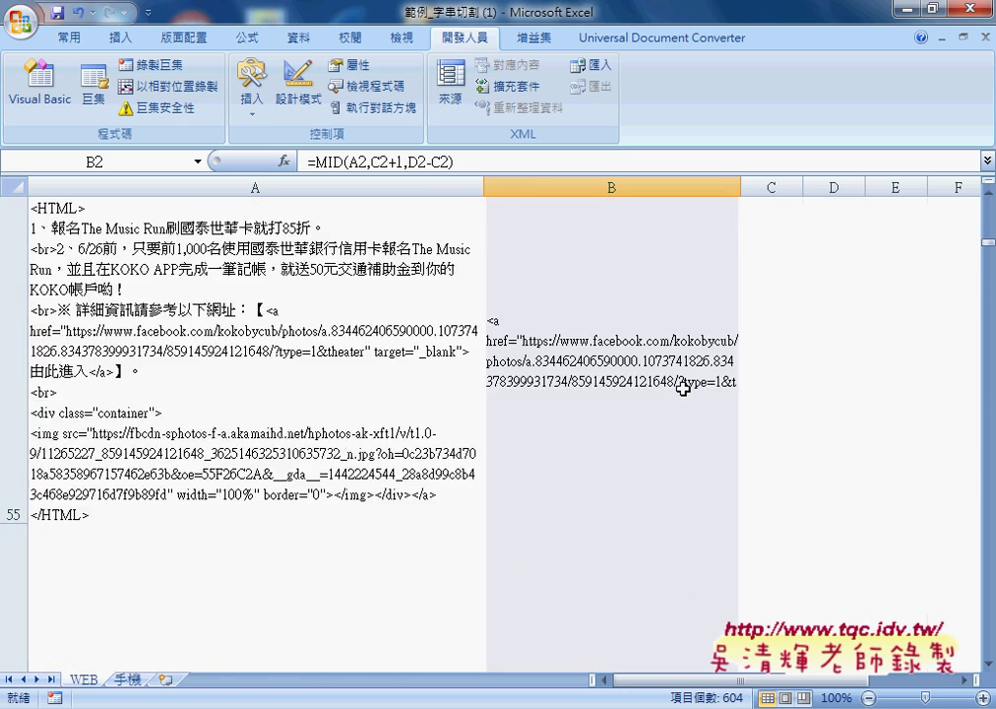
scroll(683, 389, "down", 3)
scroll(682, 389, "down", 5)
scroll(682, 389, "down", 2)
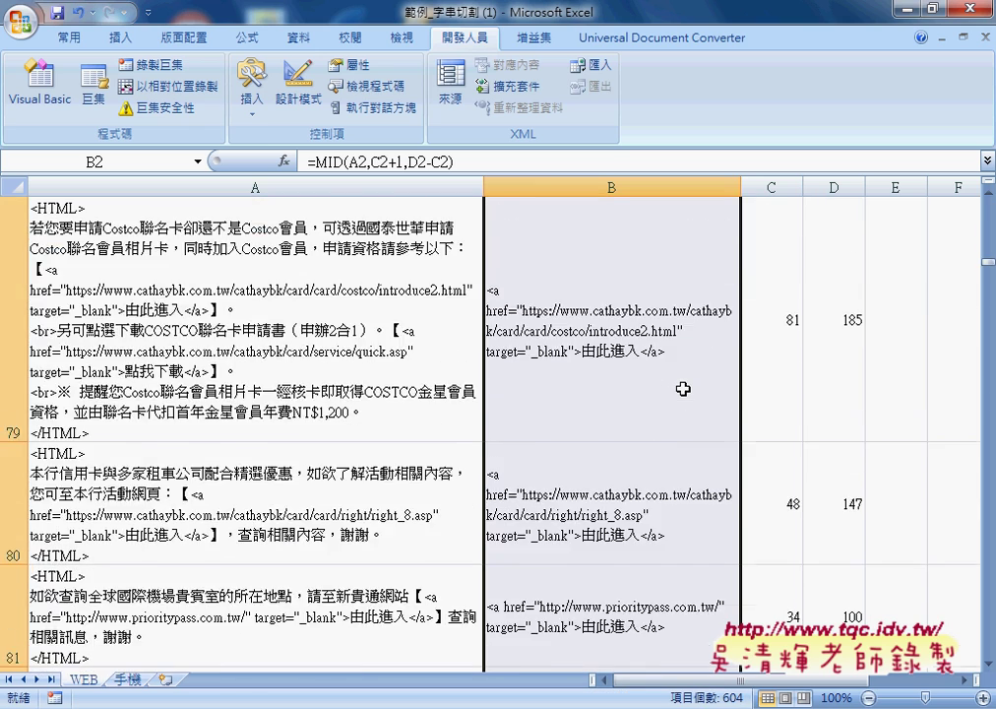
scroll(682, 388, "down", 2)
scroll(682, 389, "down", 6)
scroll(683, 388, "up", 4)
scroll(682, 389, "up", 10)
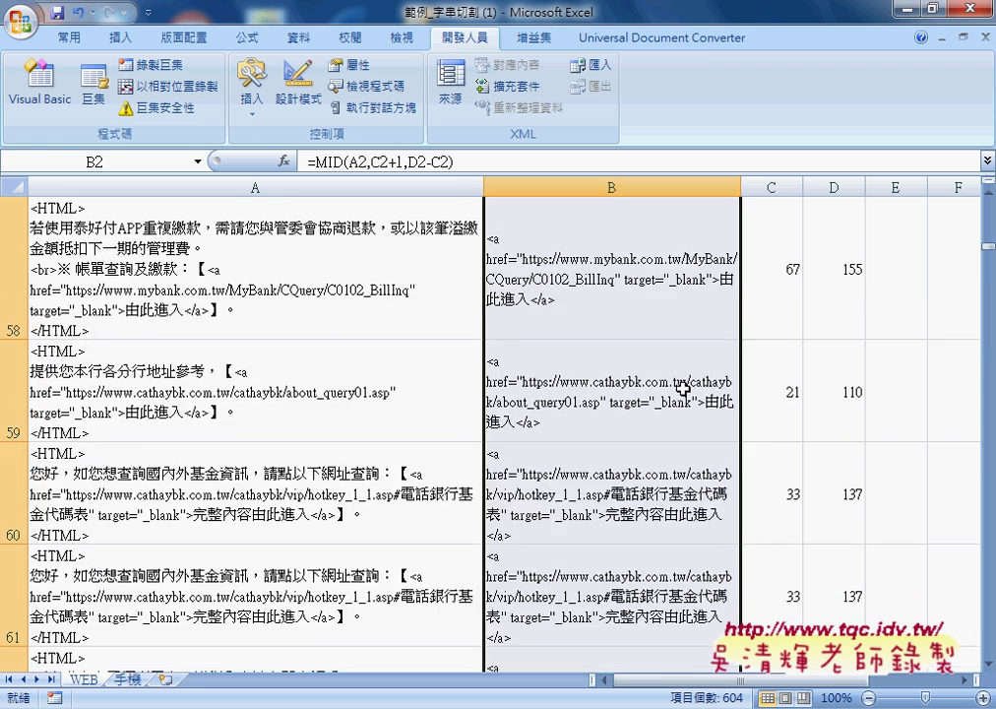
scroll(683, 389, "up", 11)
scroll(682, 389, "up", 5)
scroll(682, 388, "up", 5)
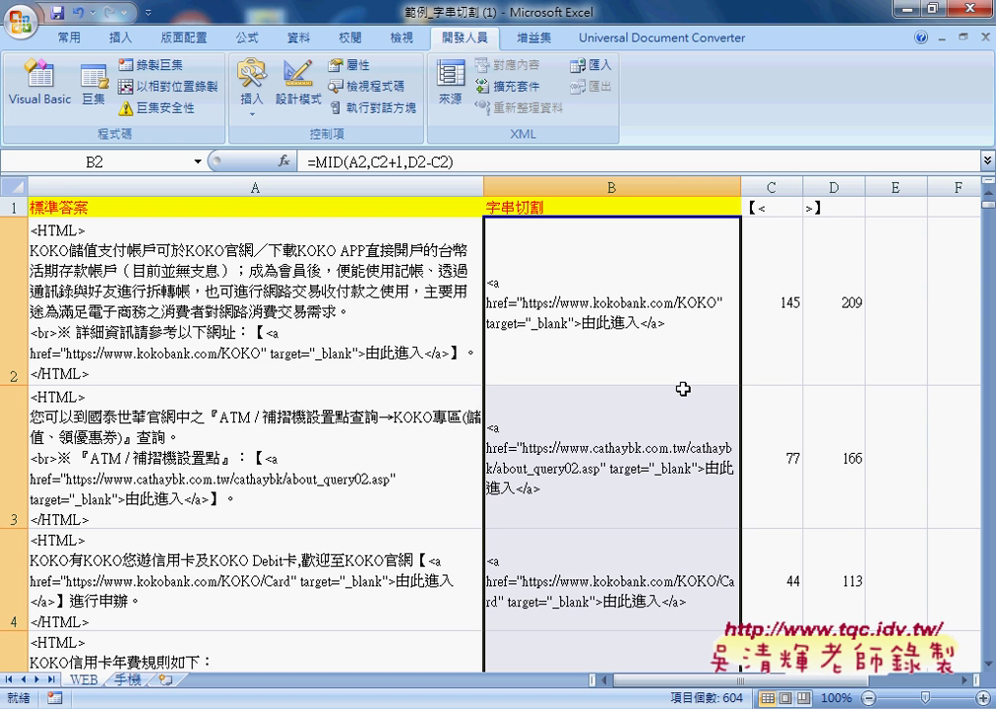
left_click(760, 207)
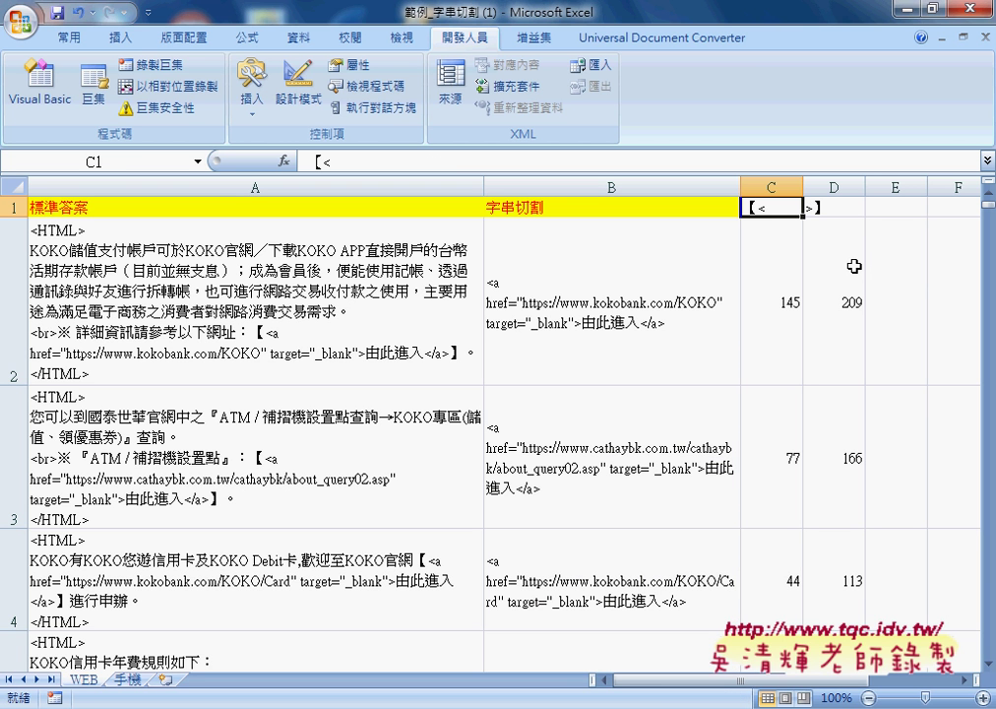